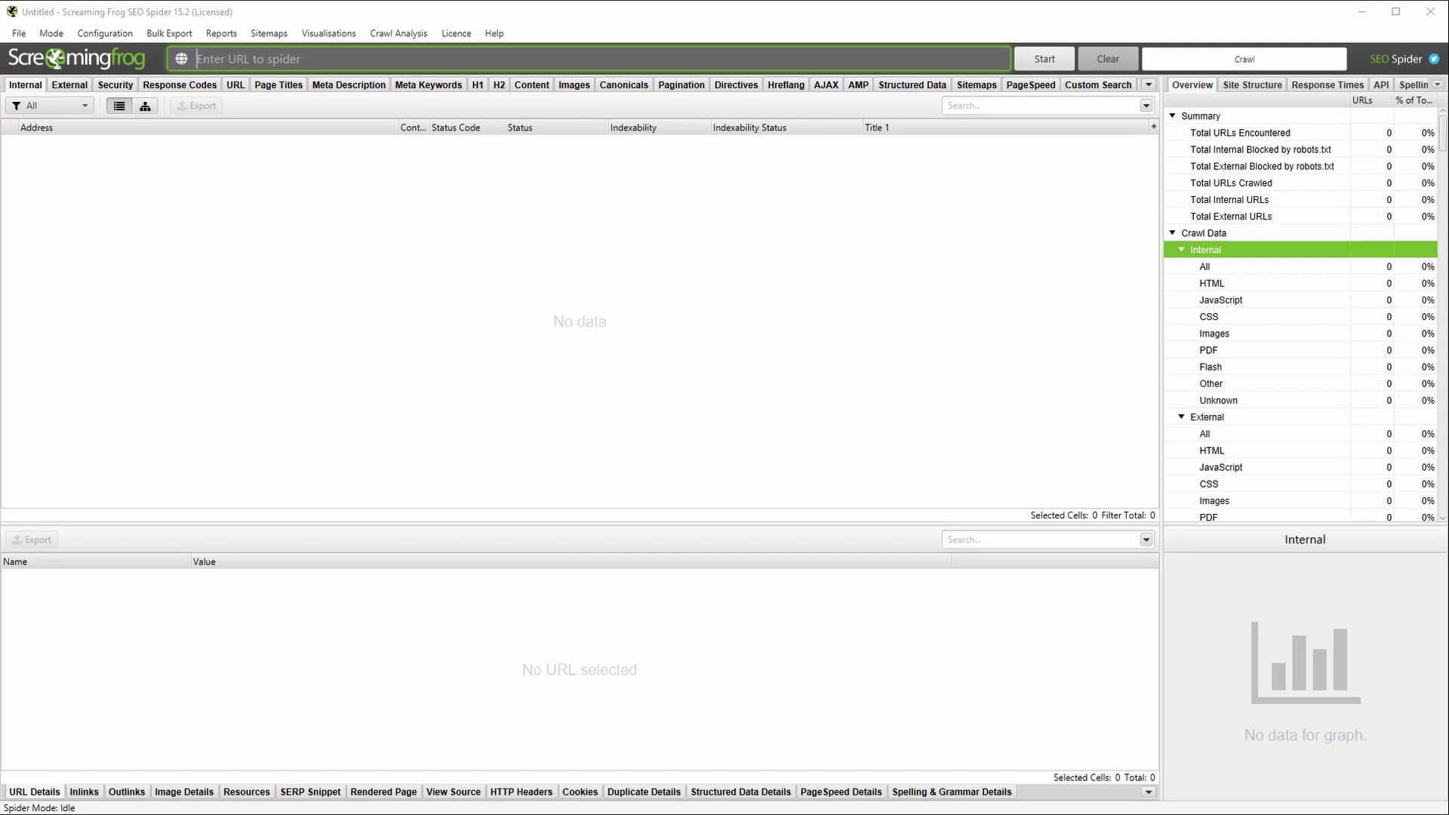
click(468, 61)
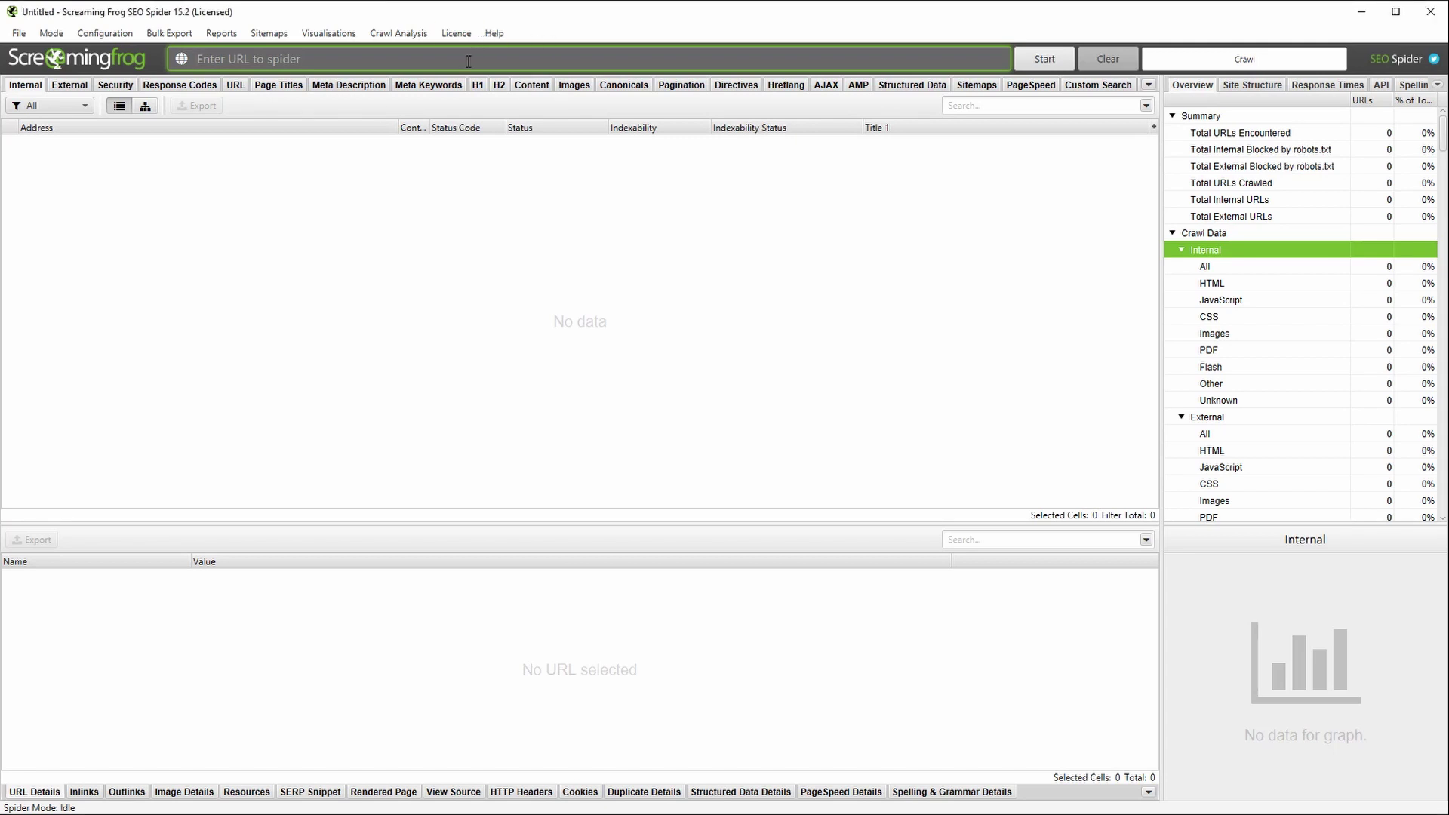
text(www.websiteboosting.com)
click(1045, 65)
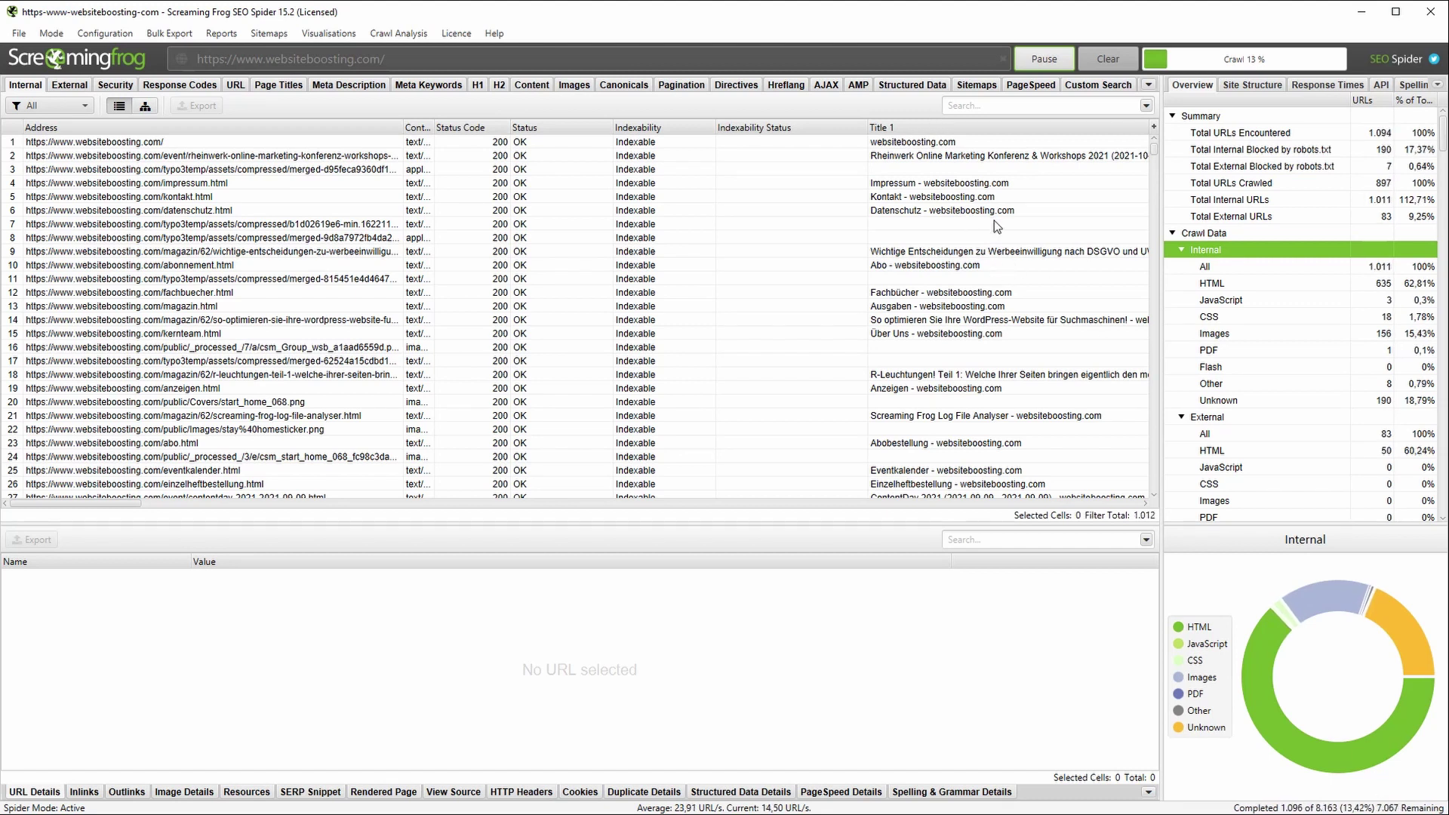
click(1041, 54)
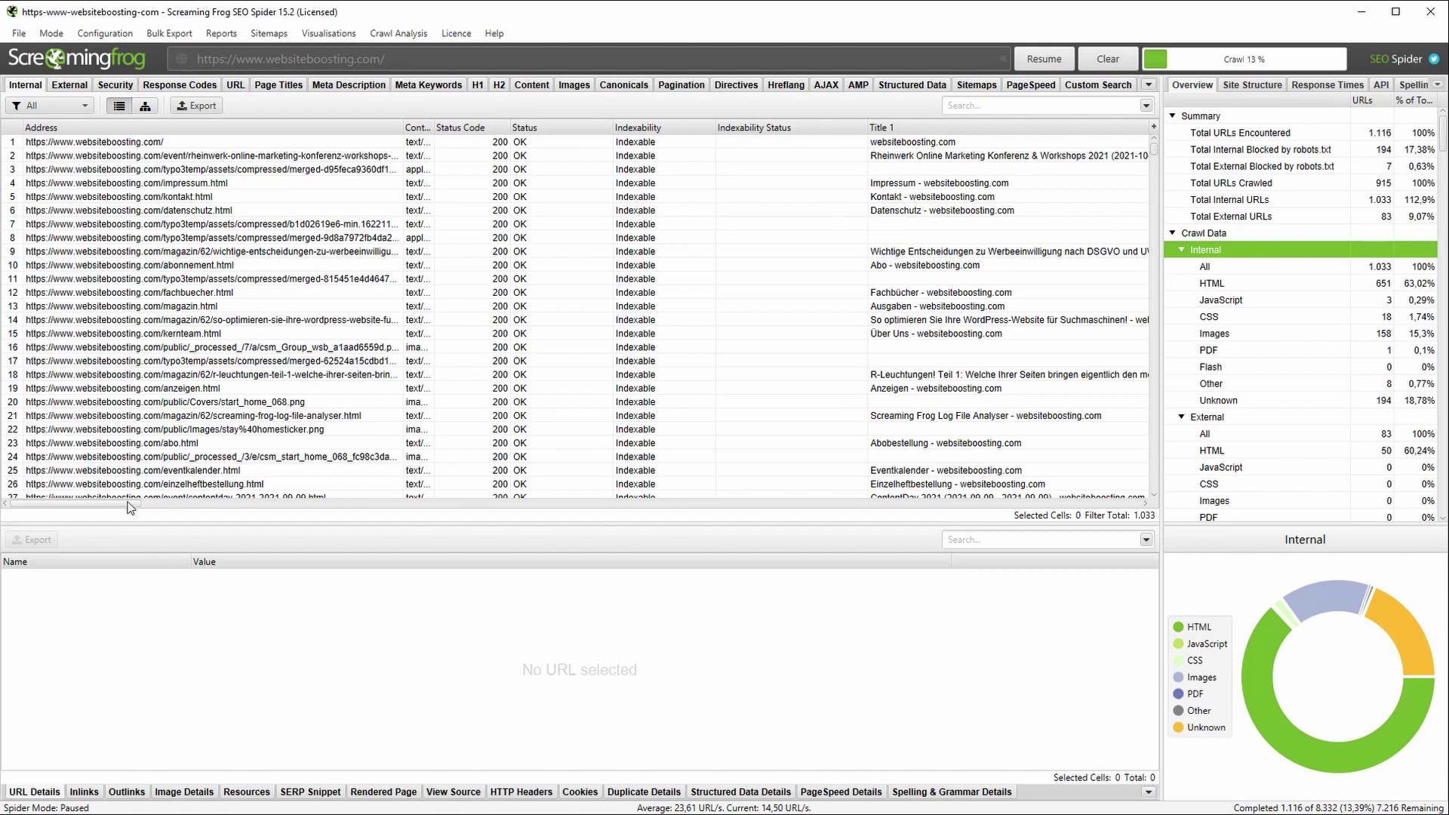
Step: Widen the Title 1 column of the internal URL list so that the long page titles fit
drag(130, 504, 206, 504)
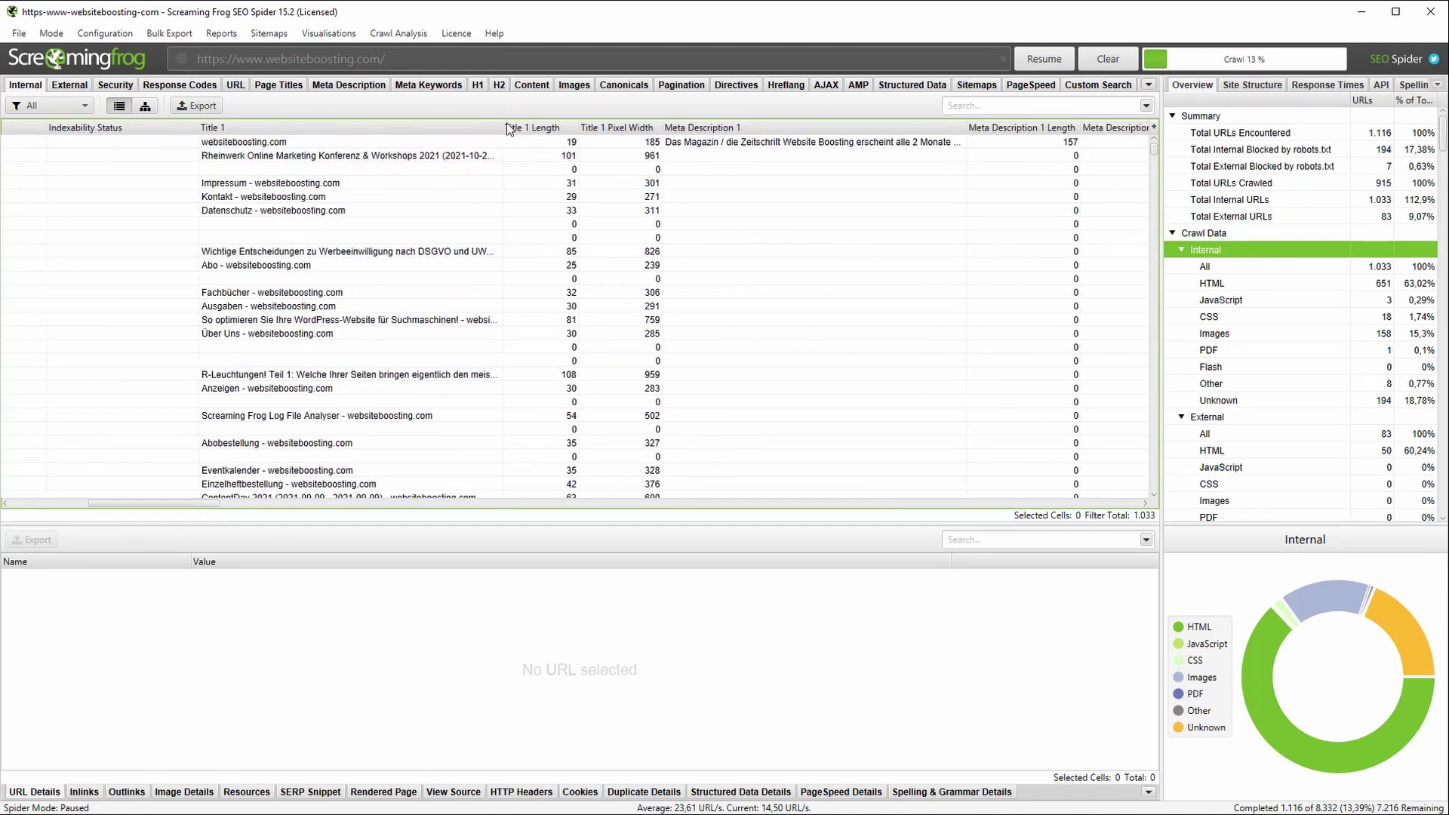
drag(500, 128, 798, 128)
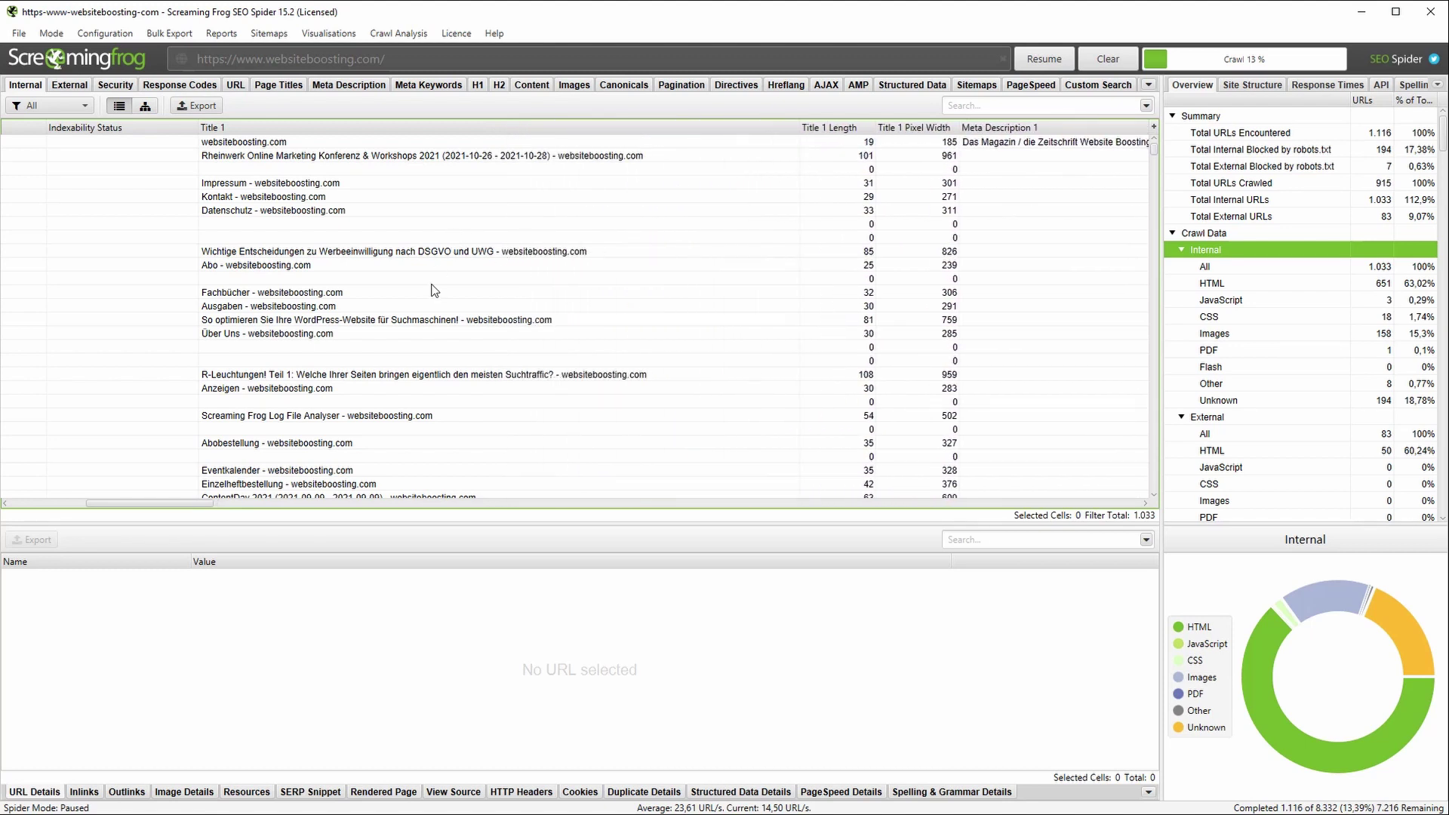
scroll(441, 305, down, 3)
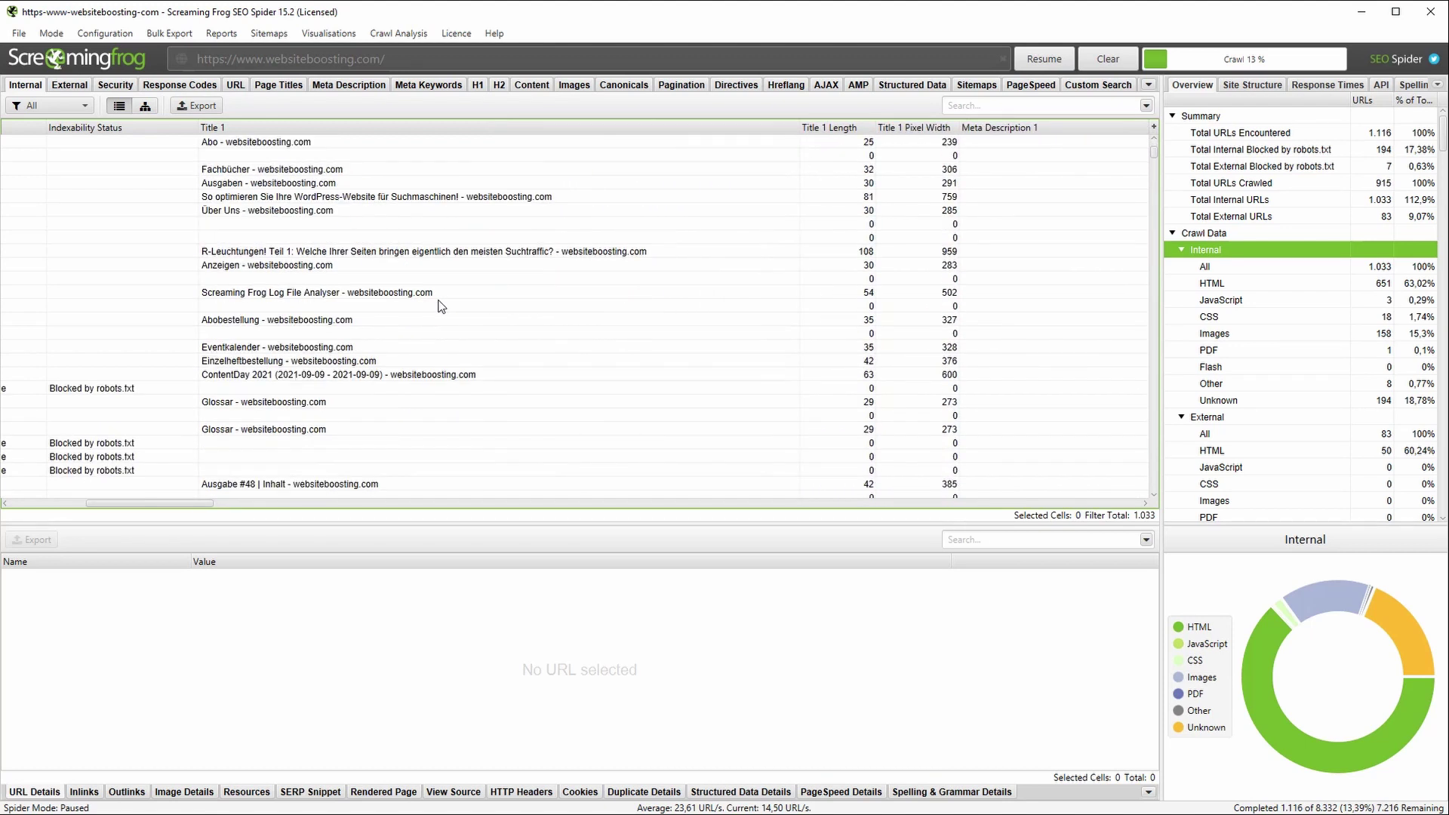
Step: Filter the internal URLs to HTML and look through the page titles in the Title 1 column
click(71, 107)
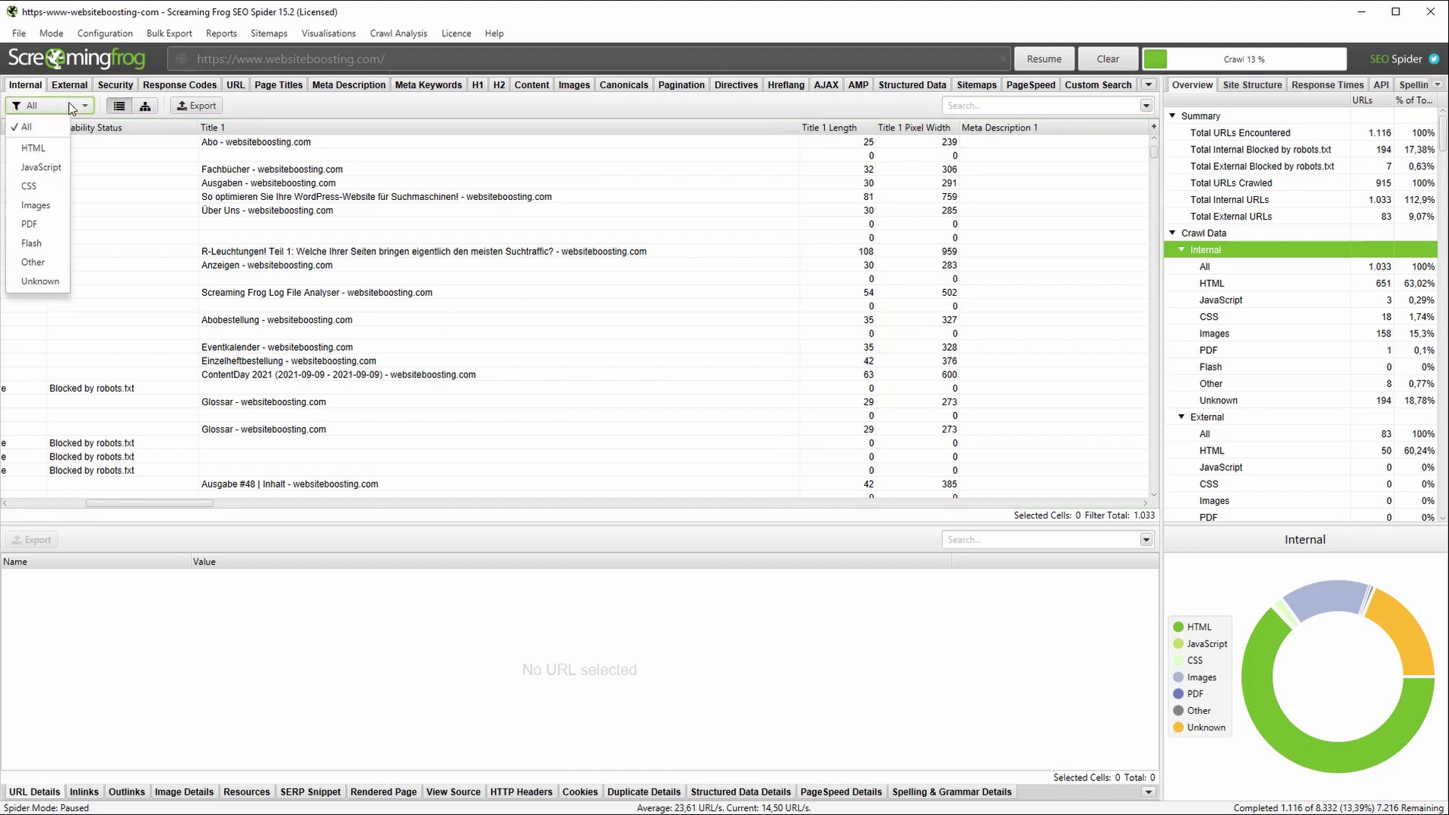
click(49, 147)
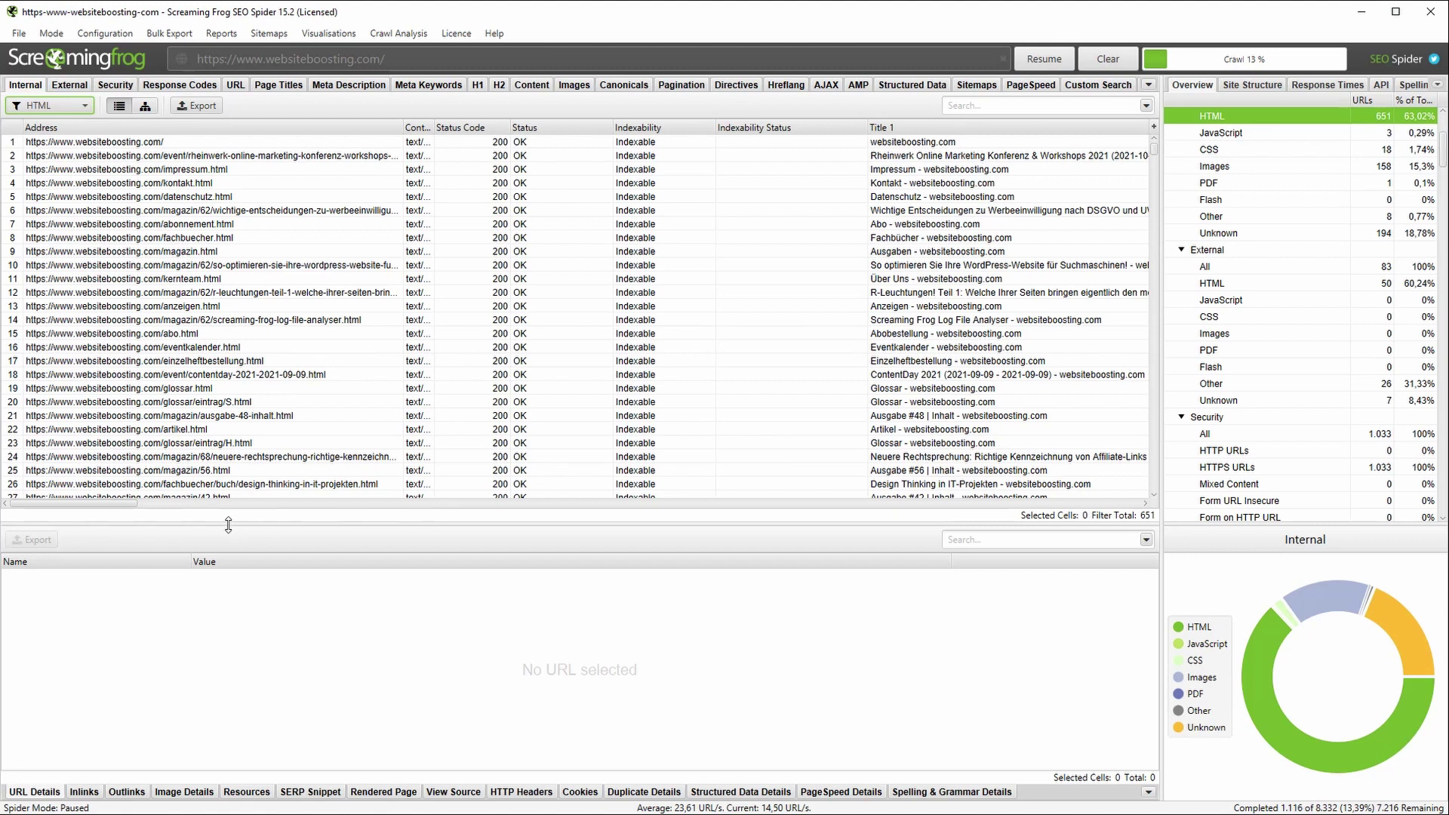
drag(109, 504, 193, 514)
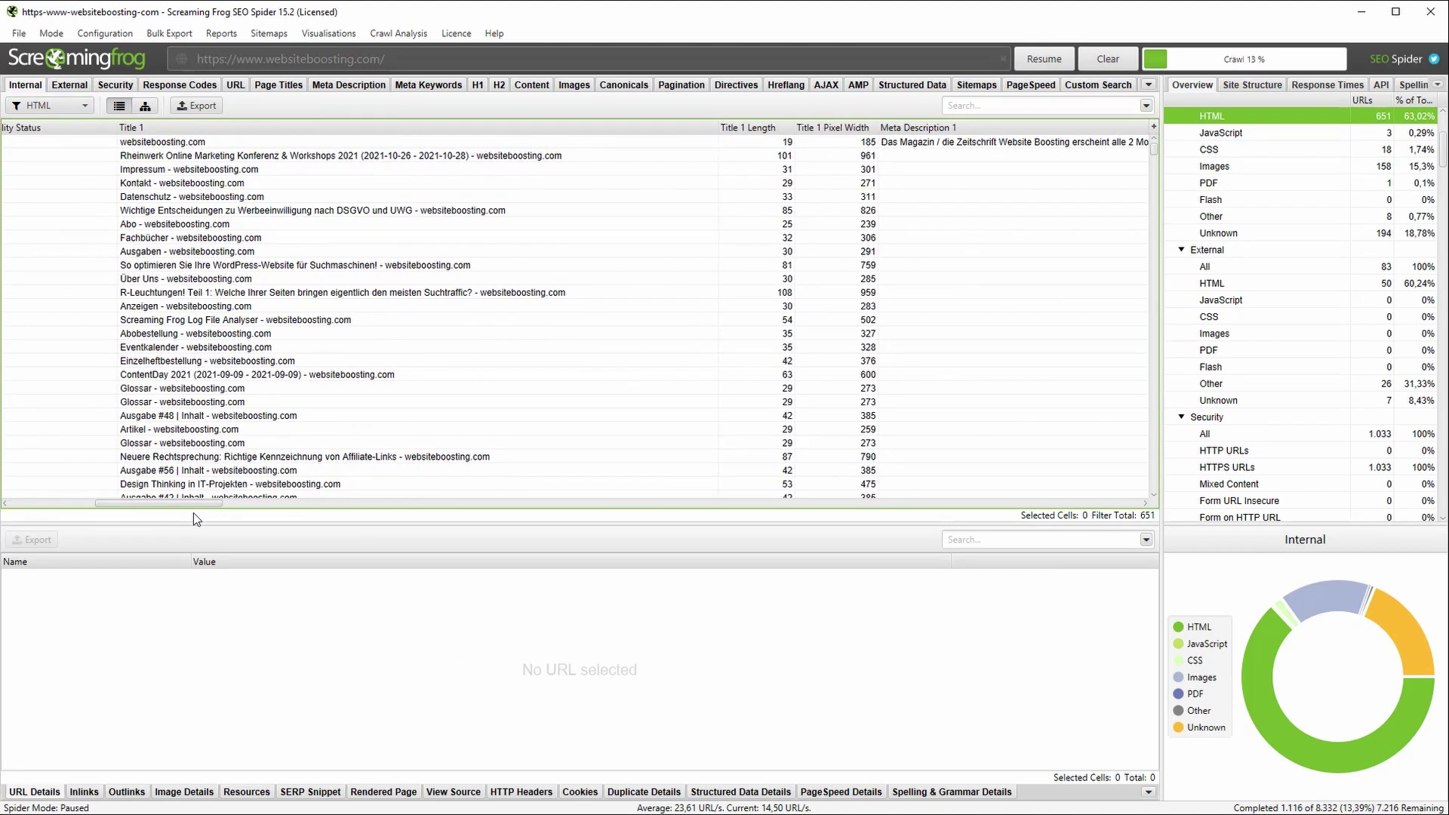
scroll(208, 338, down, 3)
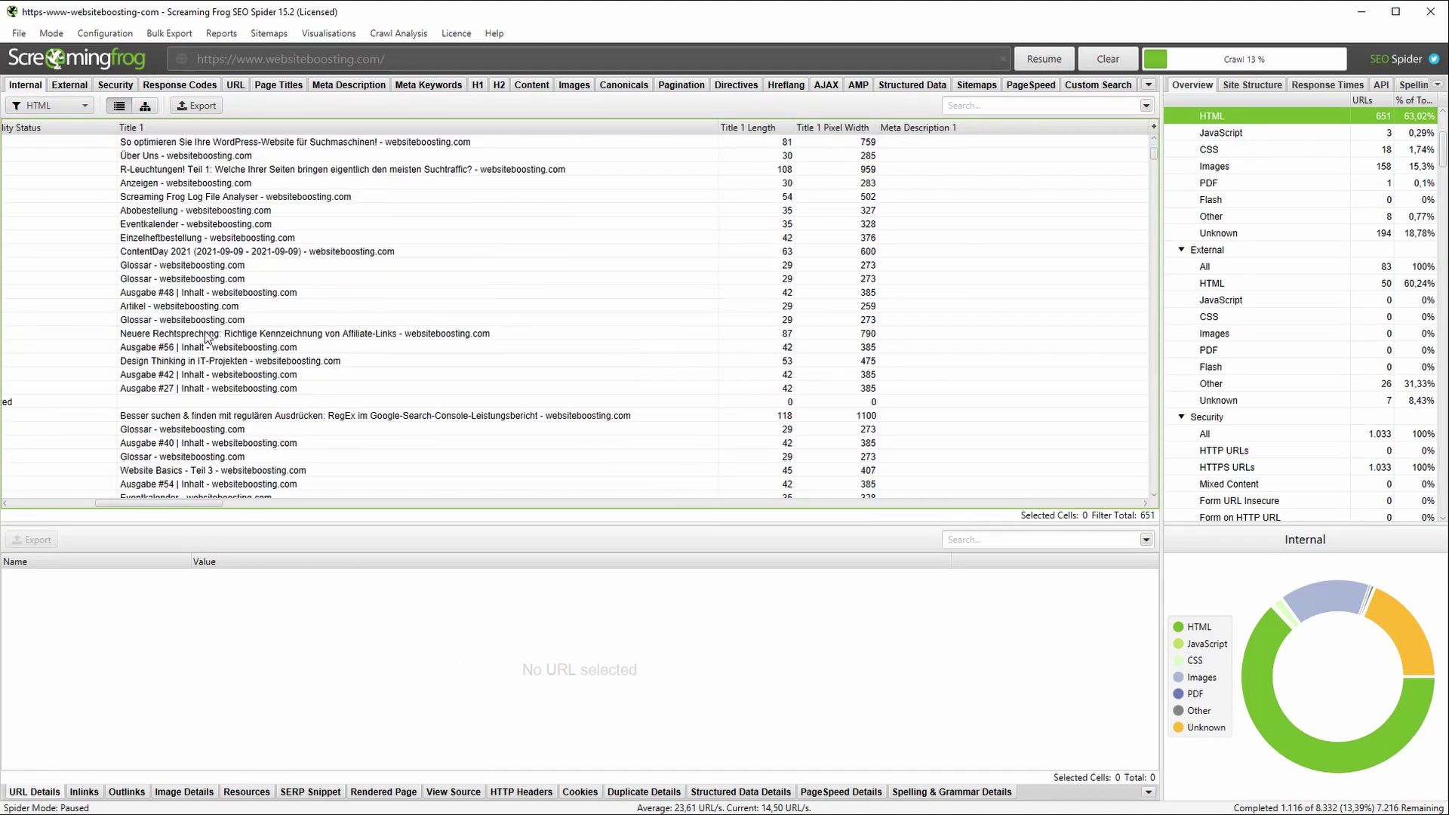
scroll(207, 337, down, 3)
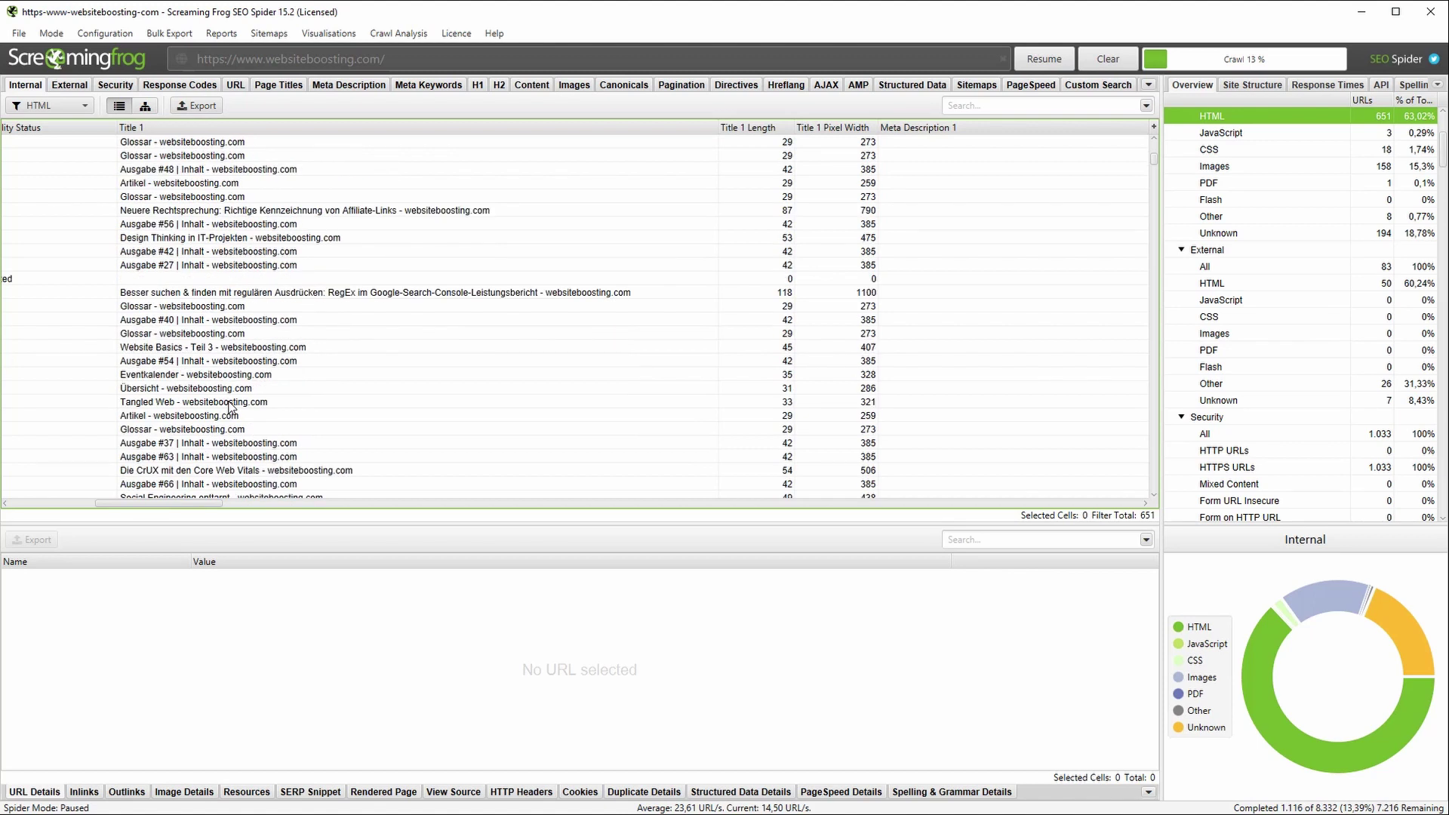
scroll(230, 408, down, 1)
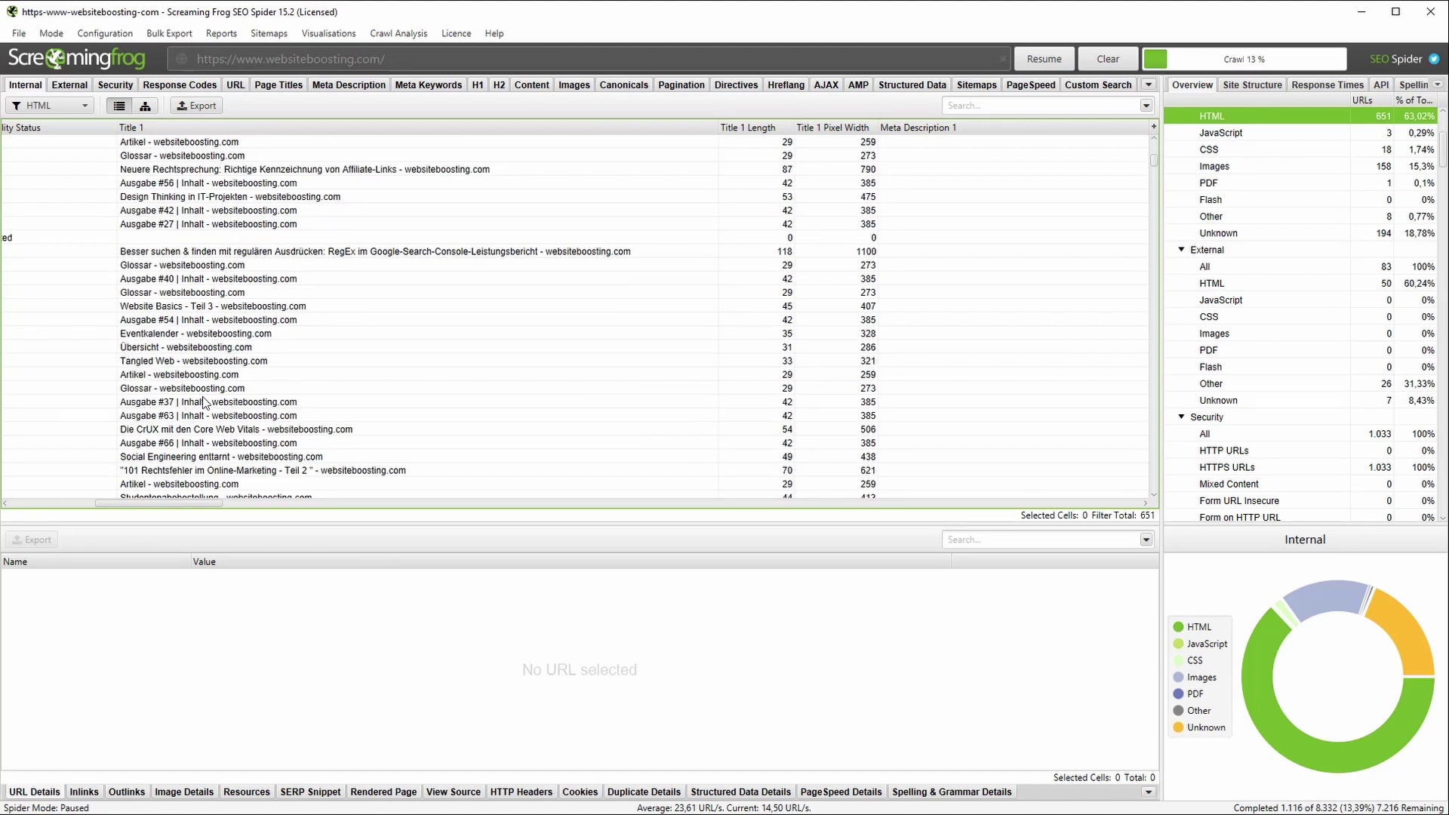
scroll(211, 429, down, 2)
scroll(212, 429, down, 2)
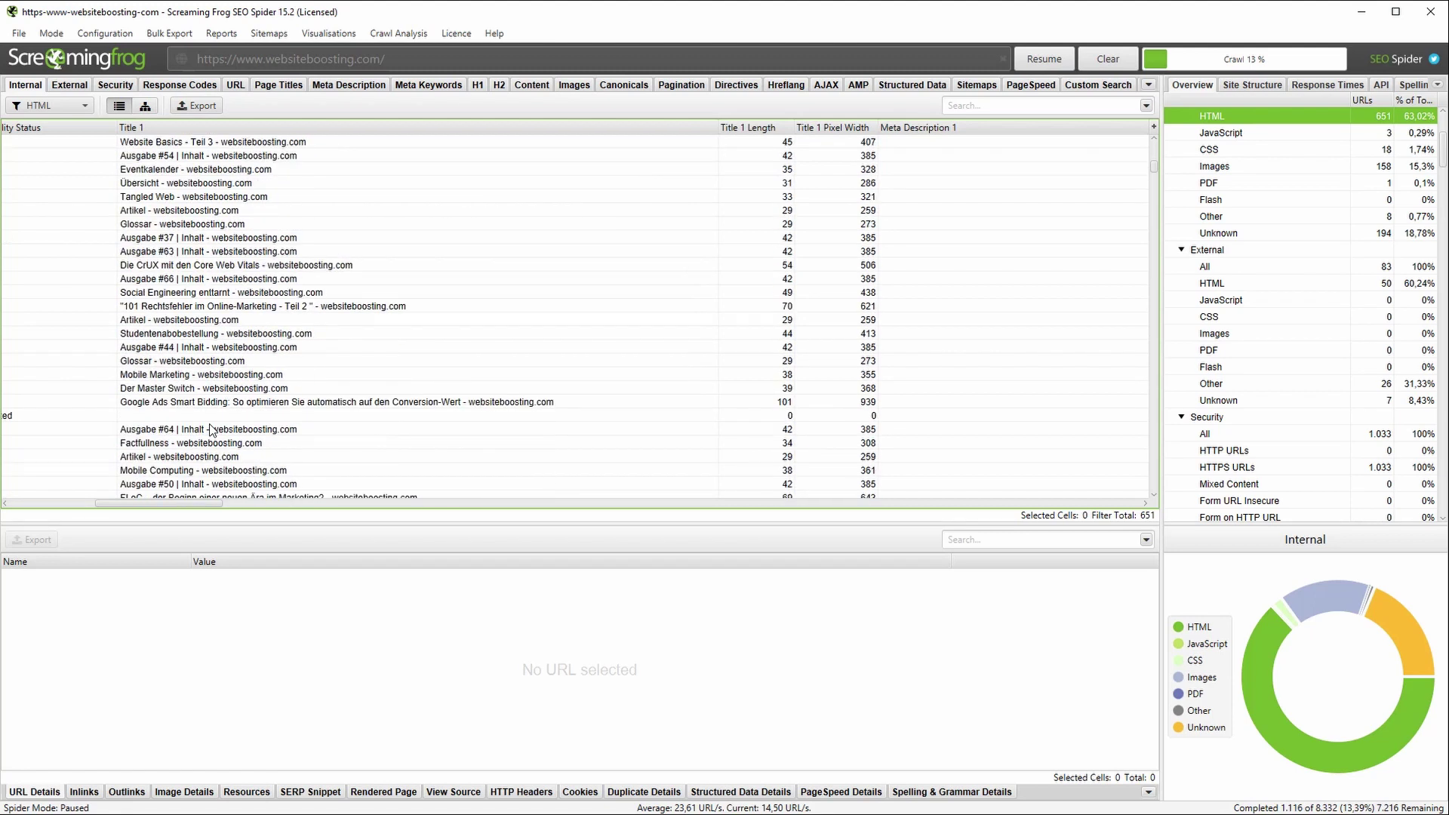
scroll(212, 428, down, 1)
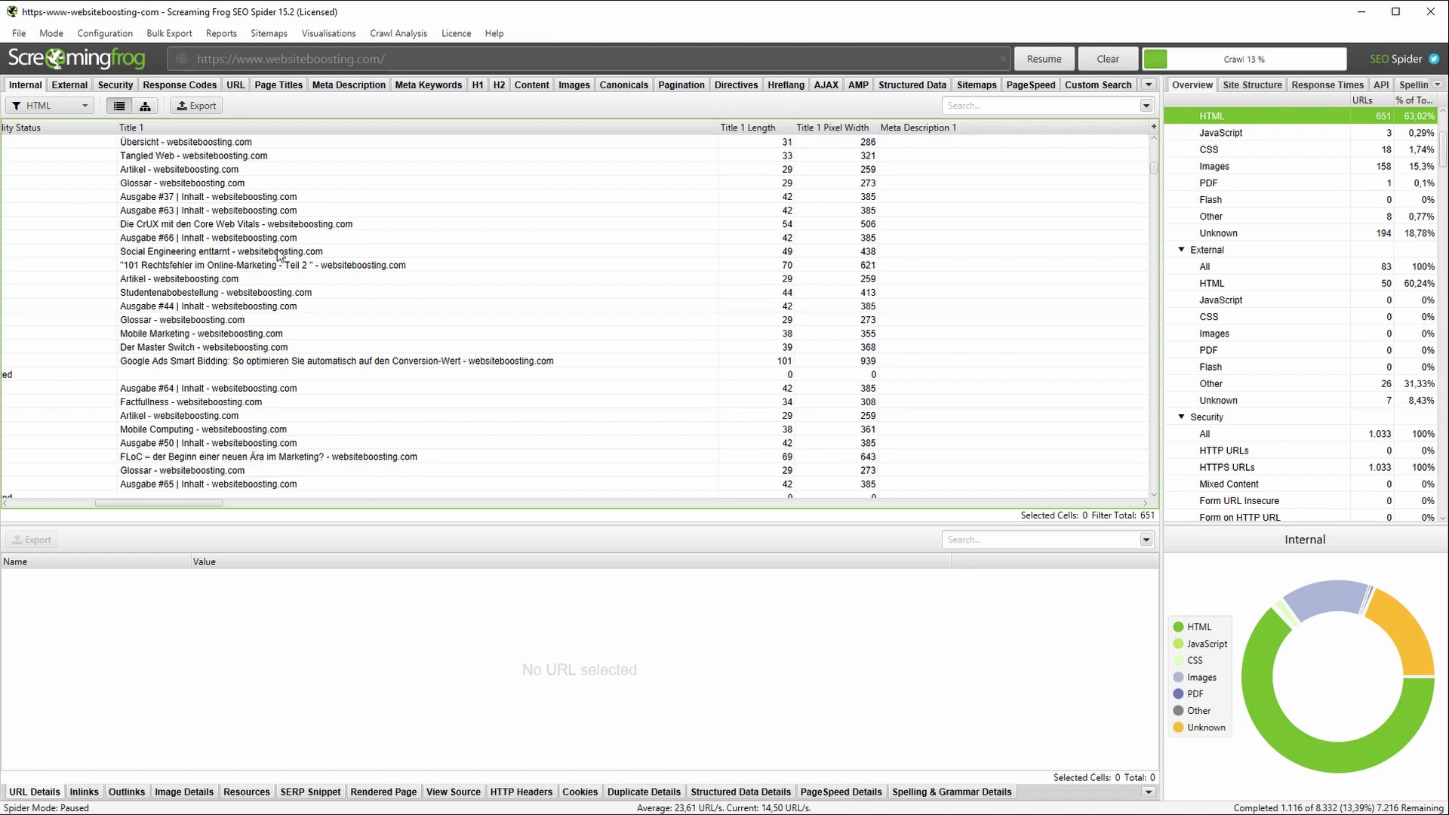
Step: Bring up the export settings for the filtered HTML list and dismiss them without saving a file
click(217, 111)
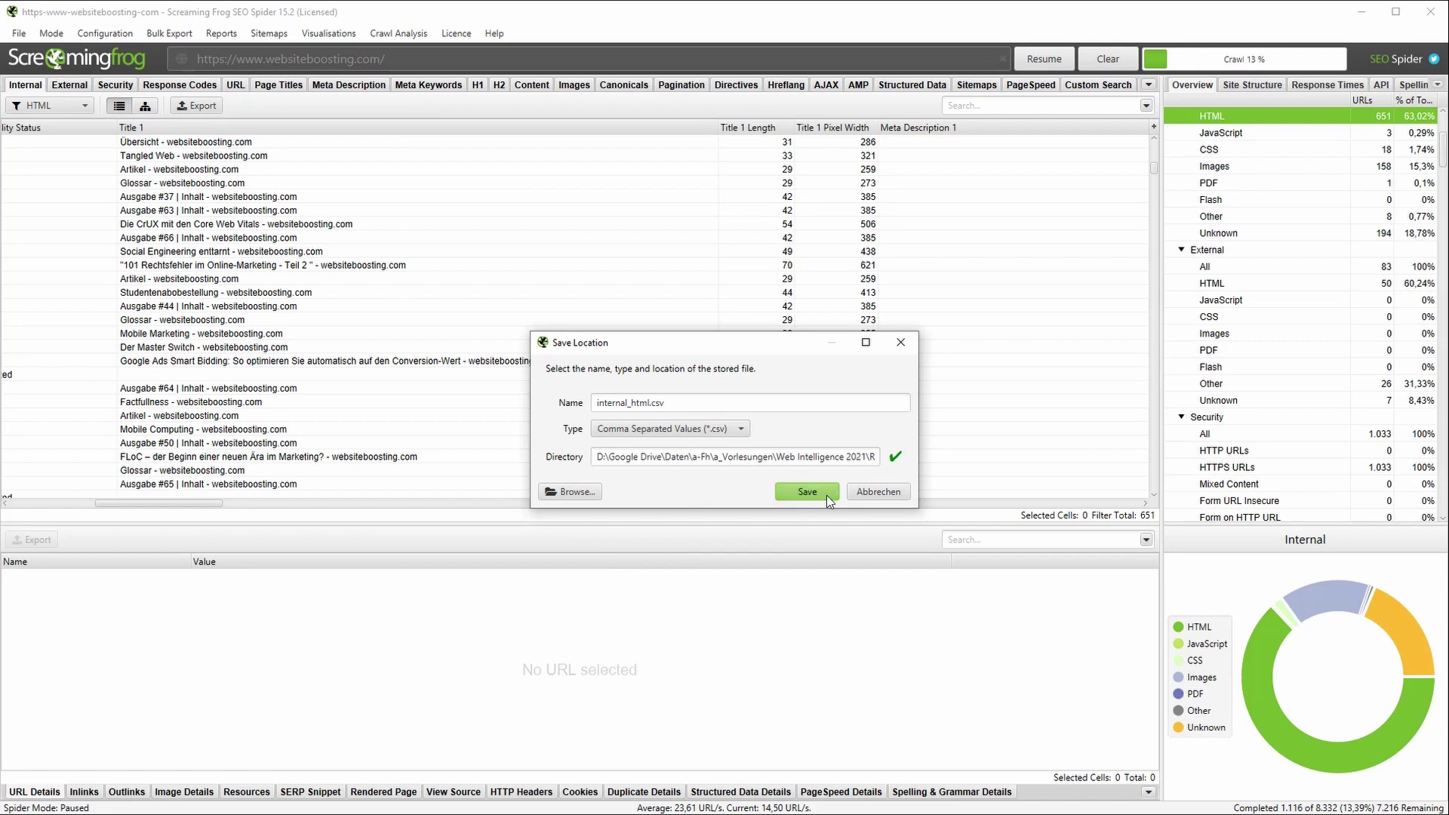
click(878, 492)
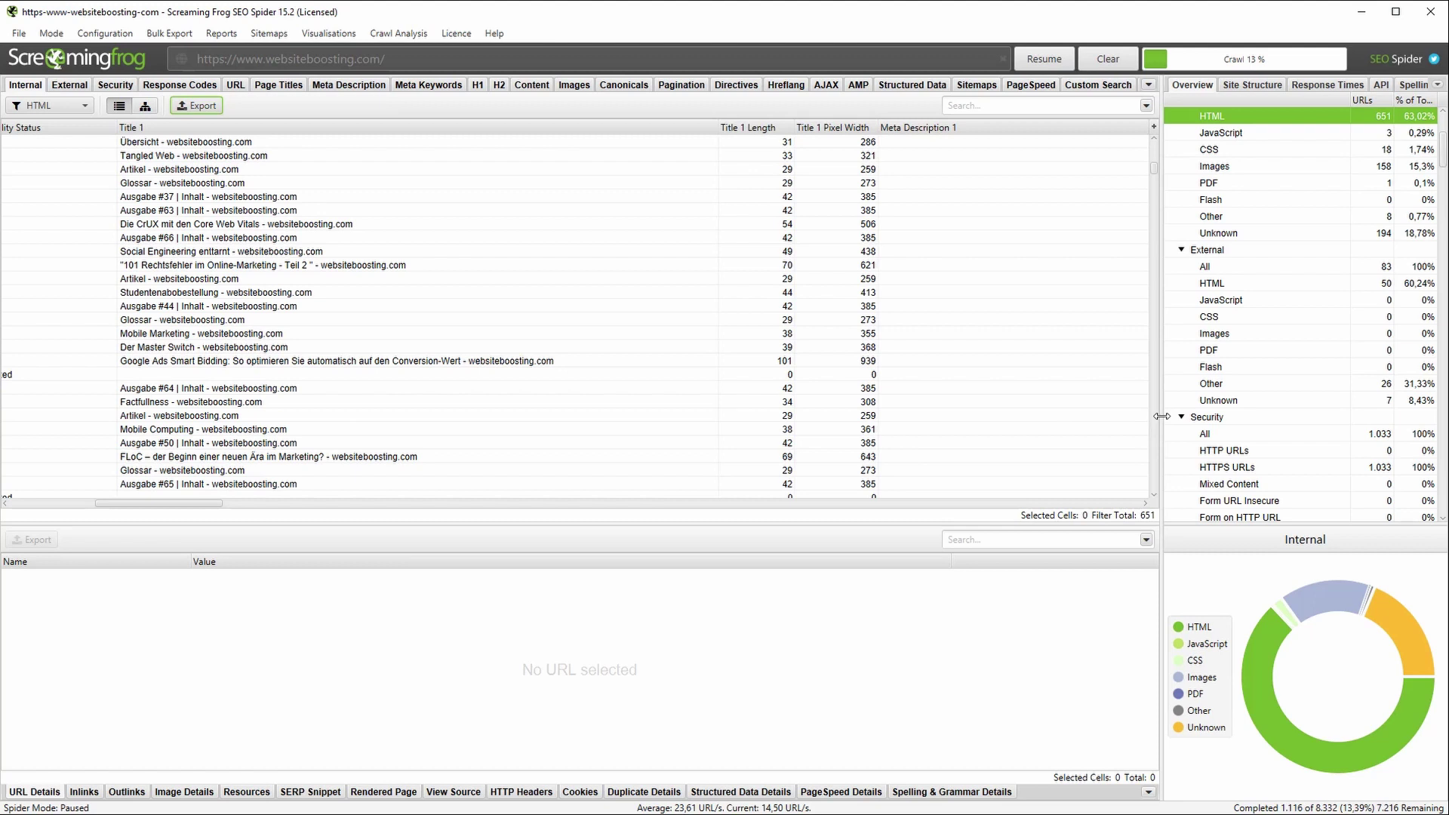
Step: Widen the crawl overview and examine its statistics from the Internal section down to Page Titles
drag(1161, 415, 816, 432)
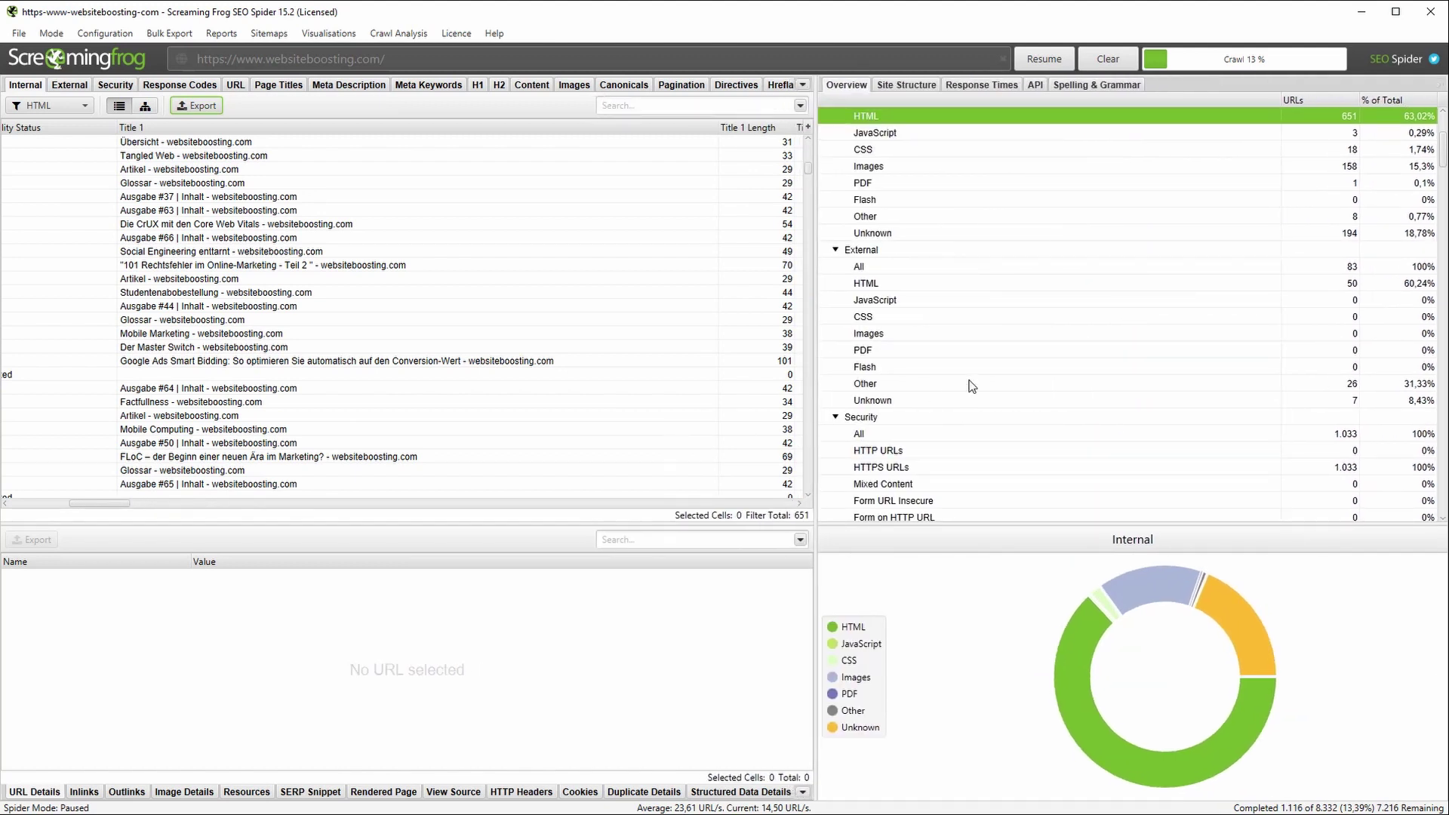
scroll(983, 386, down, 9)
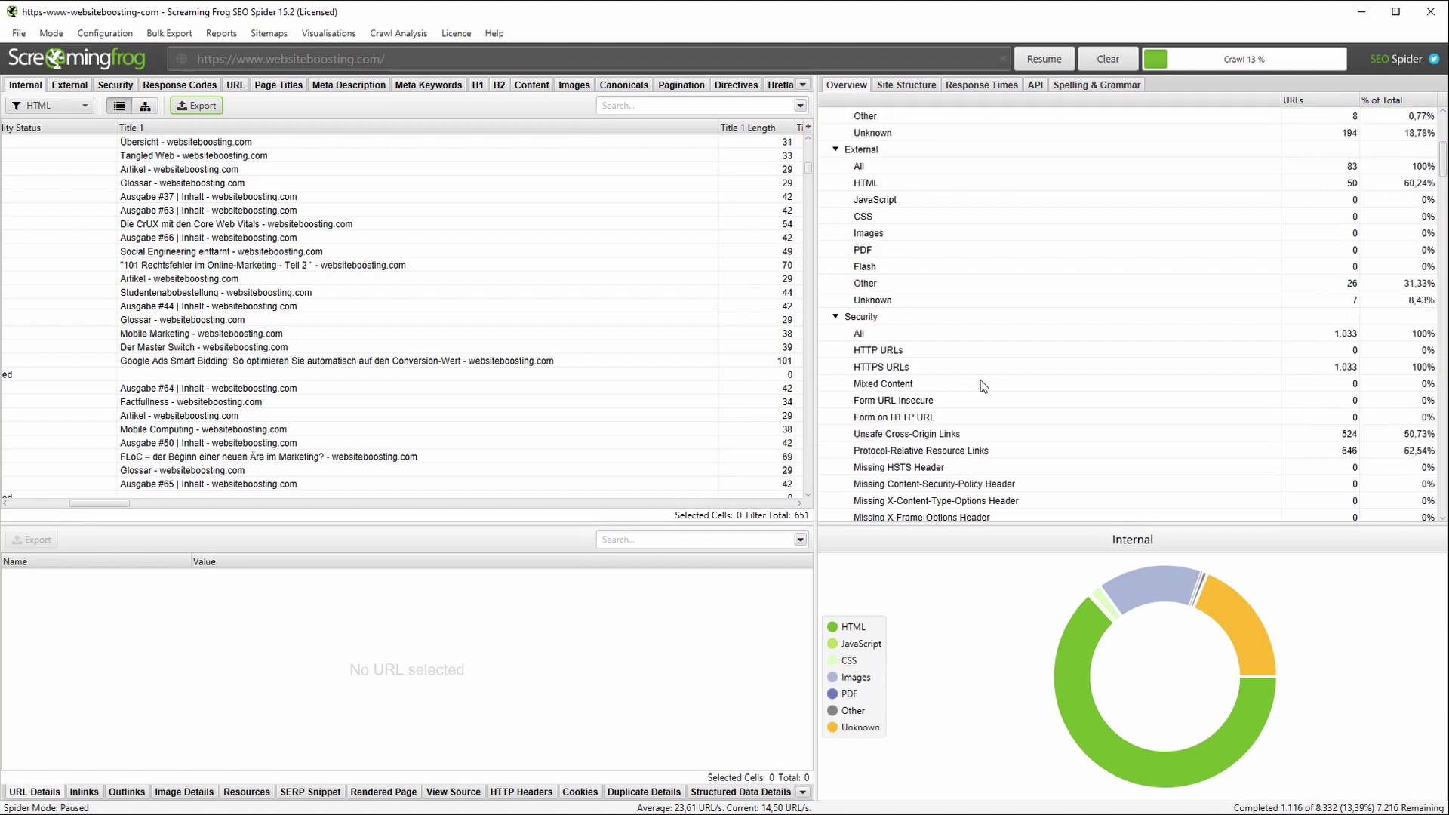
scroll(983, 386, down, 1)
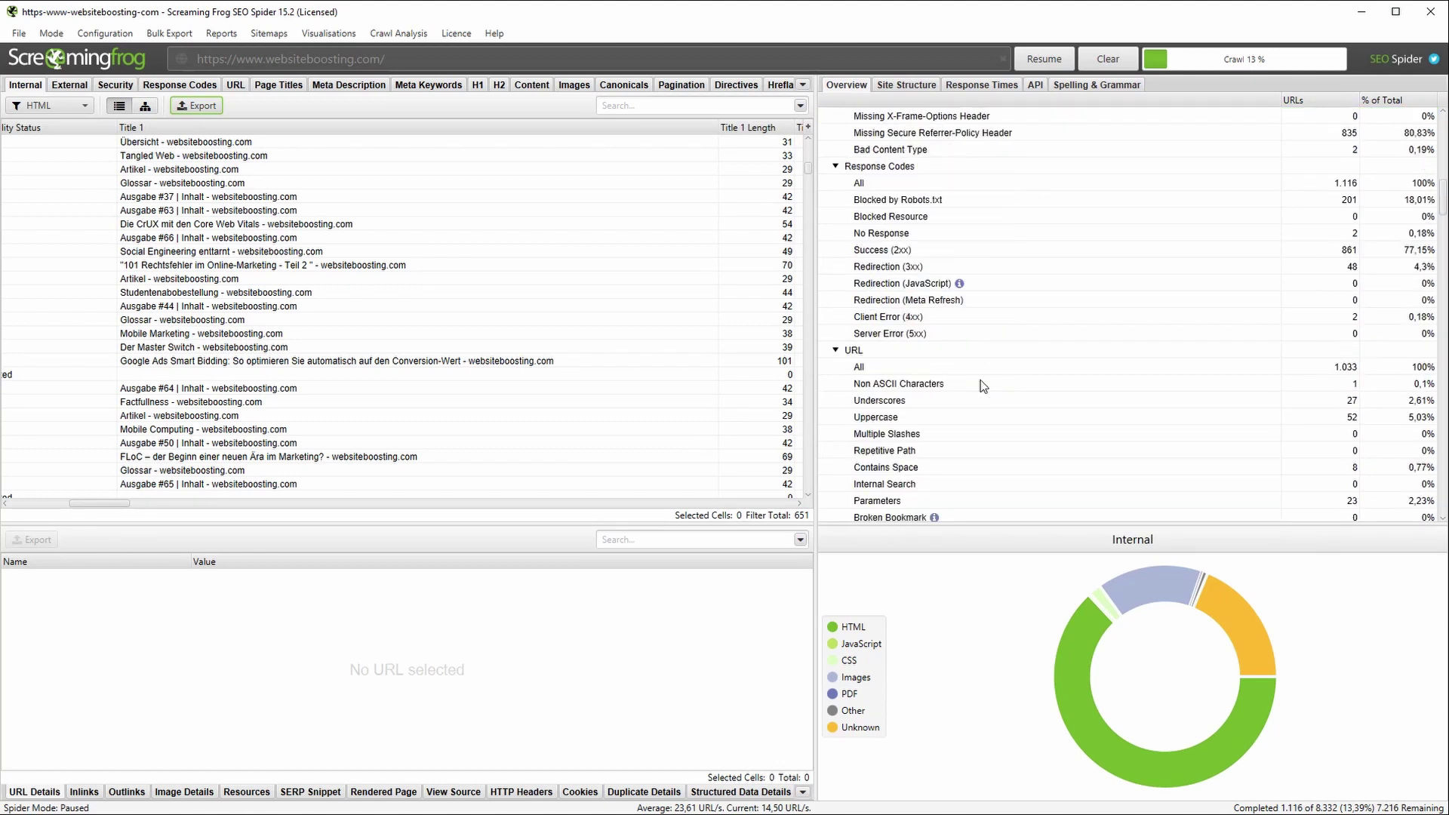
scroll(983, 387, down, 4)
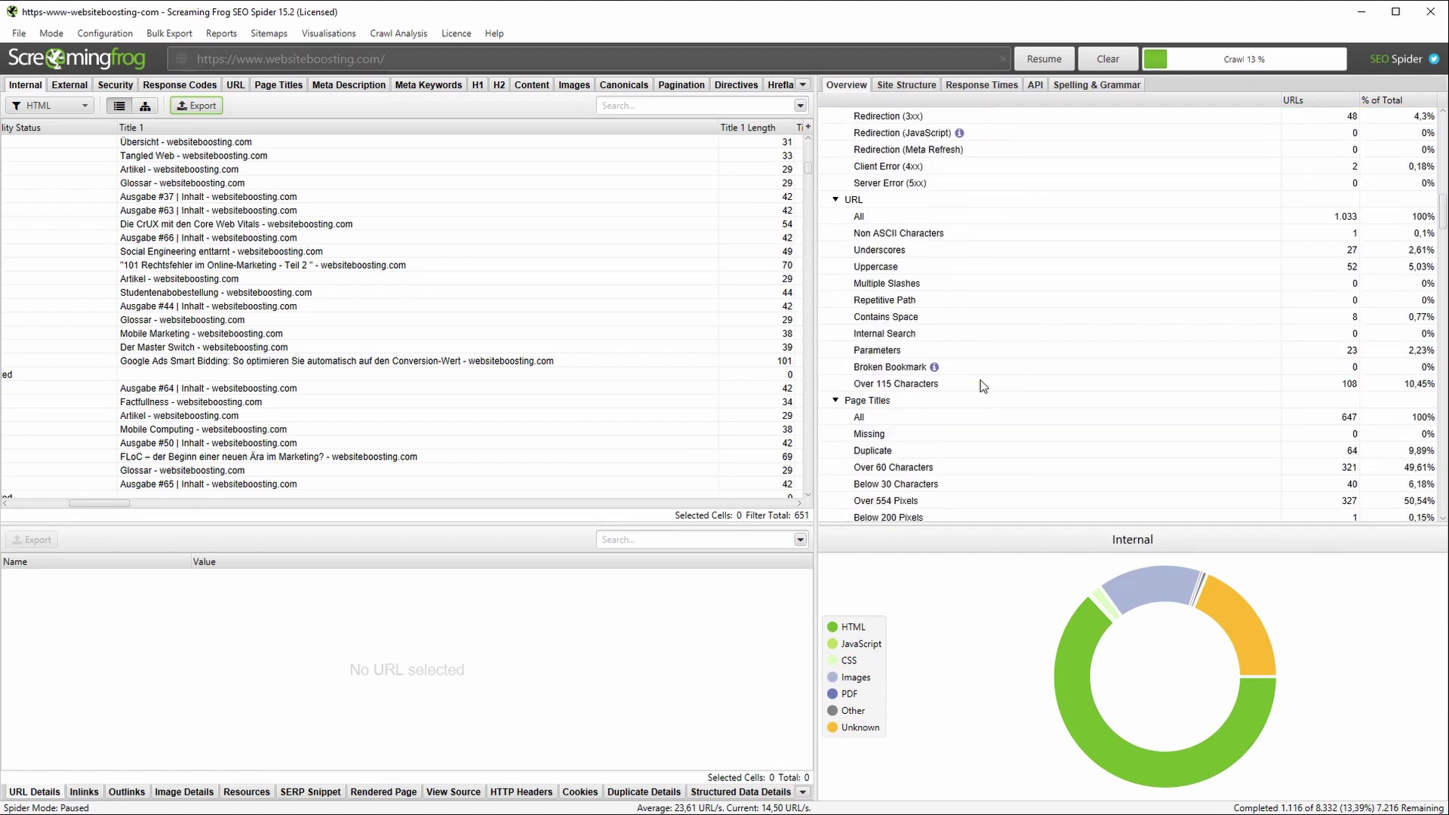
scroll(983, 387, down, 1)
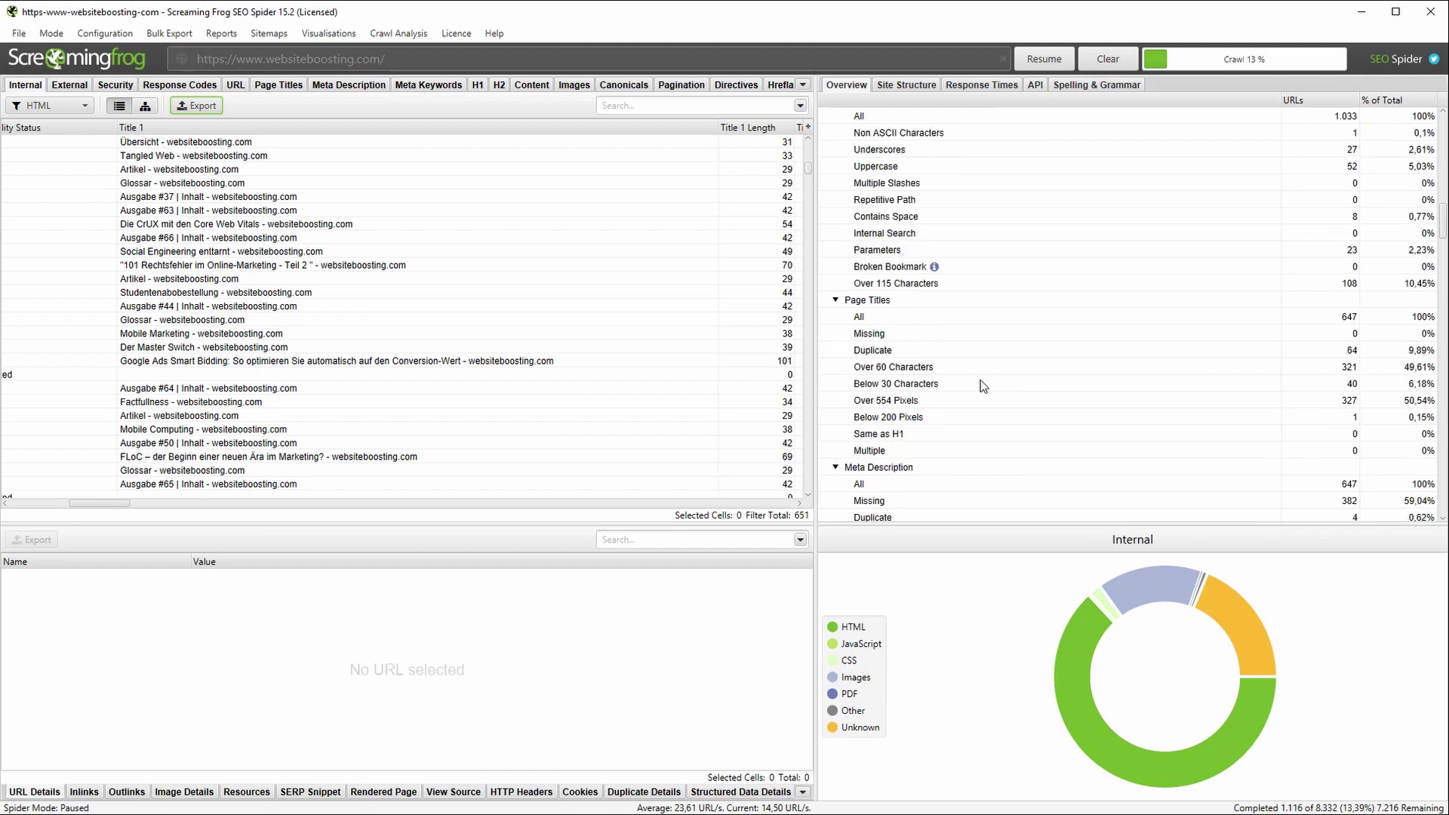
Step: Inspect the Page Titles report, listing the URLs with missing titles and those with duplicate titles
click(864, 301)
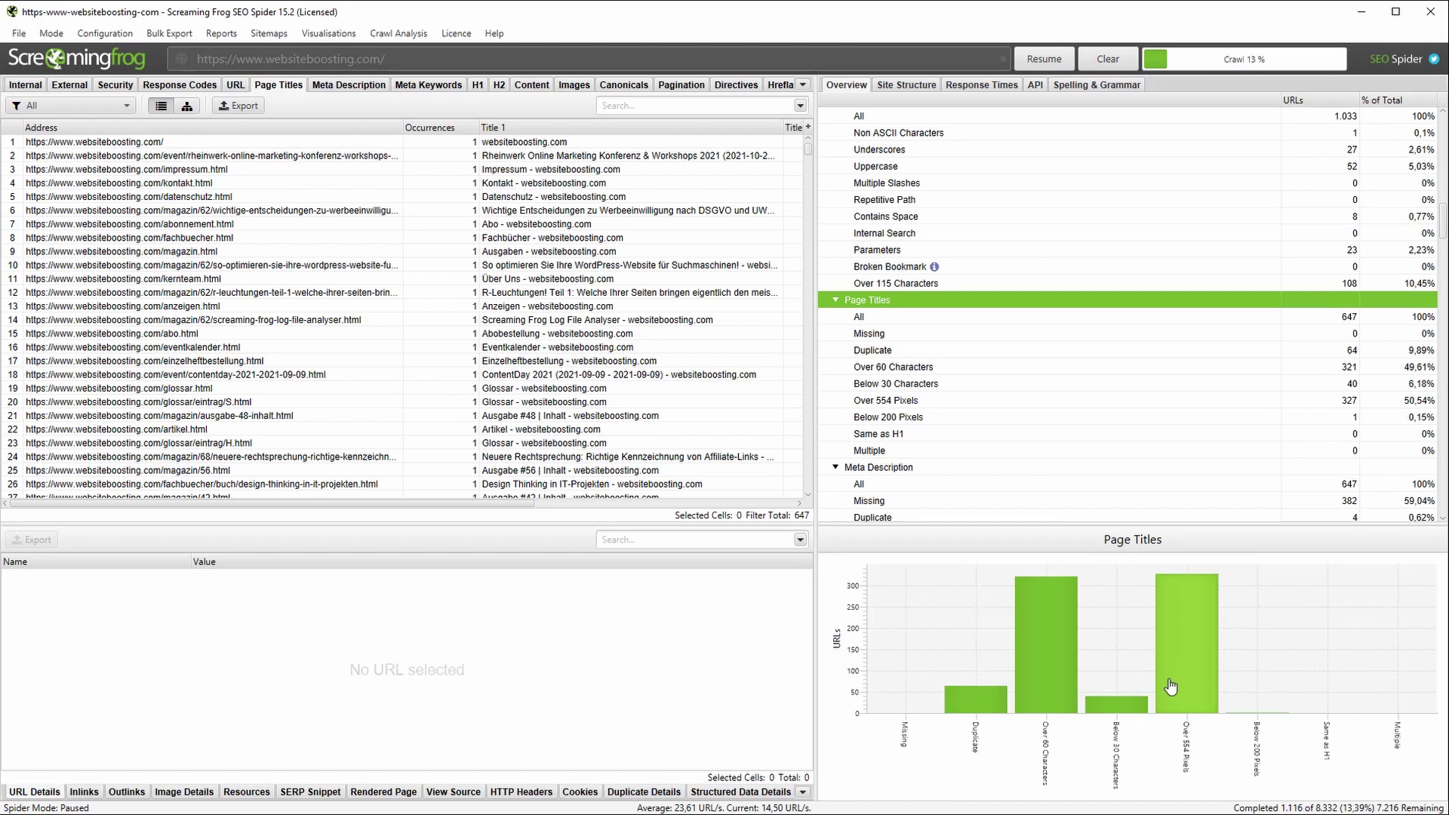
click(889, 349)
click(880, 322)
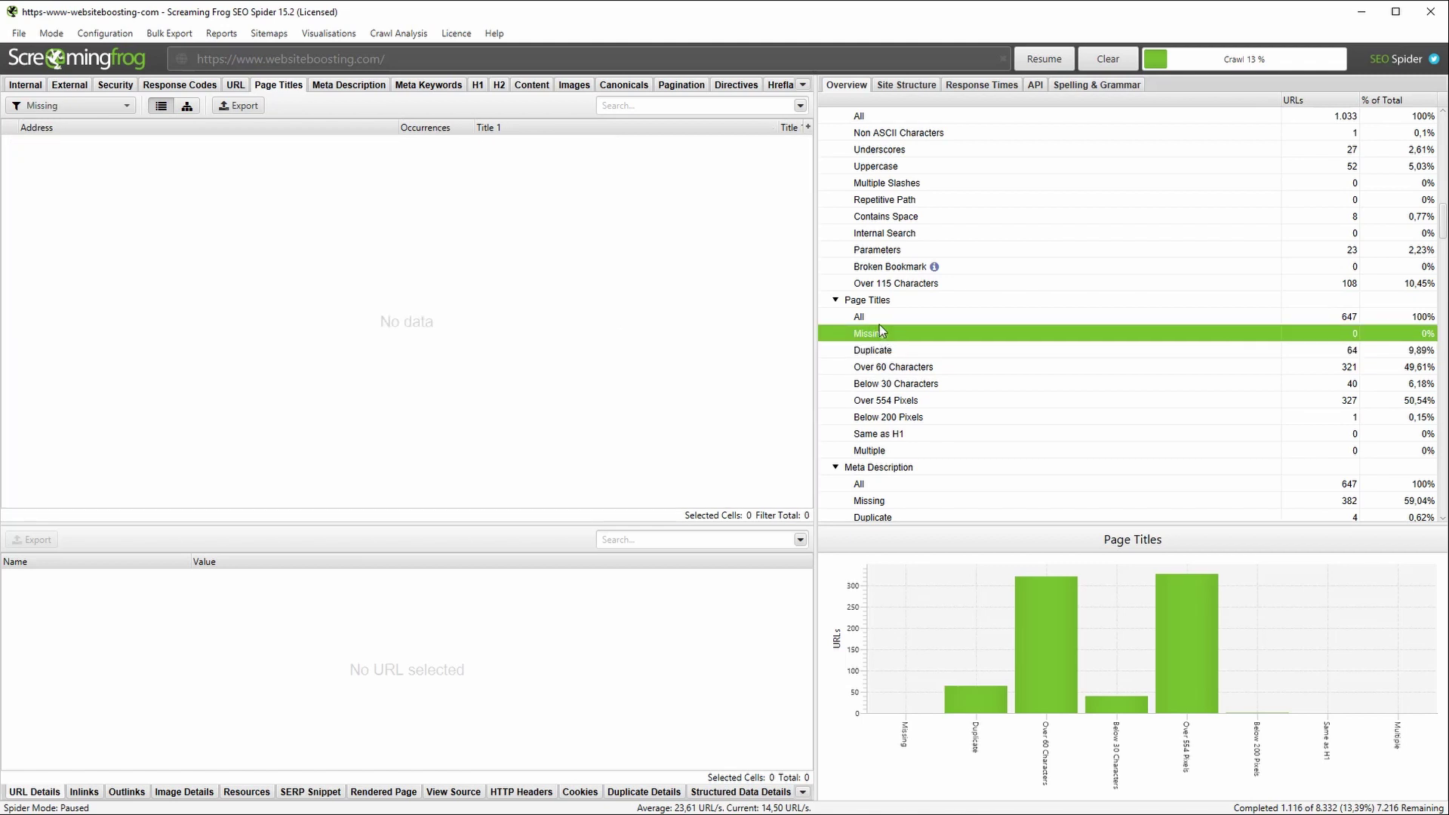
click(881, 352)
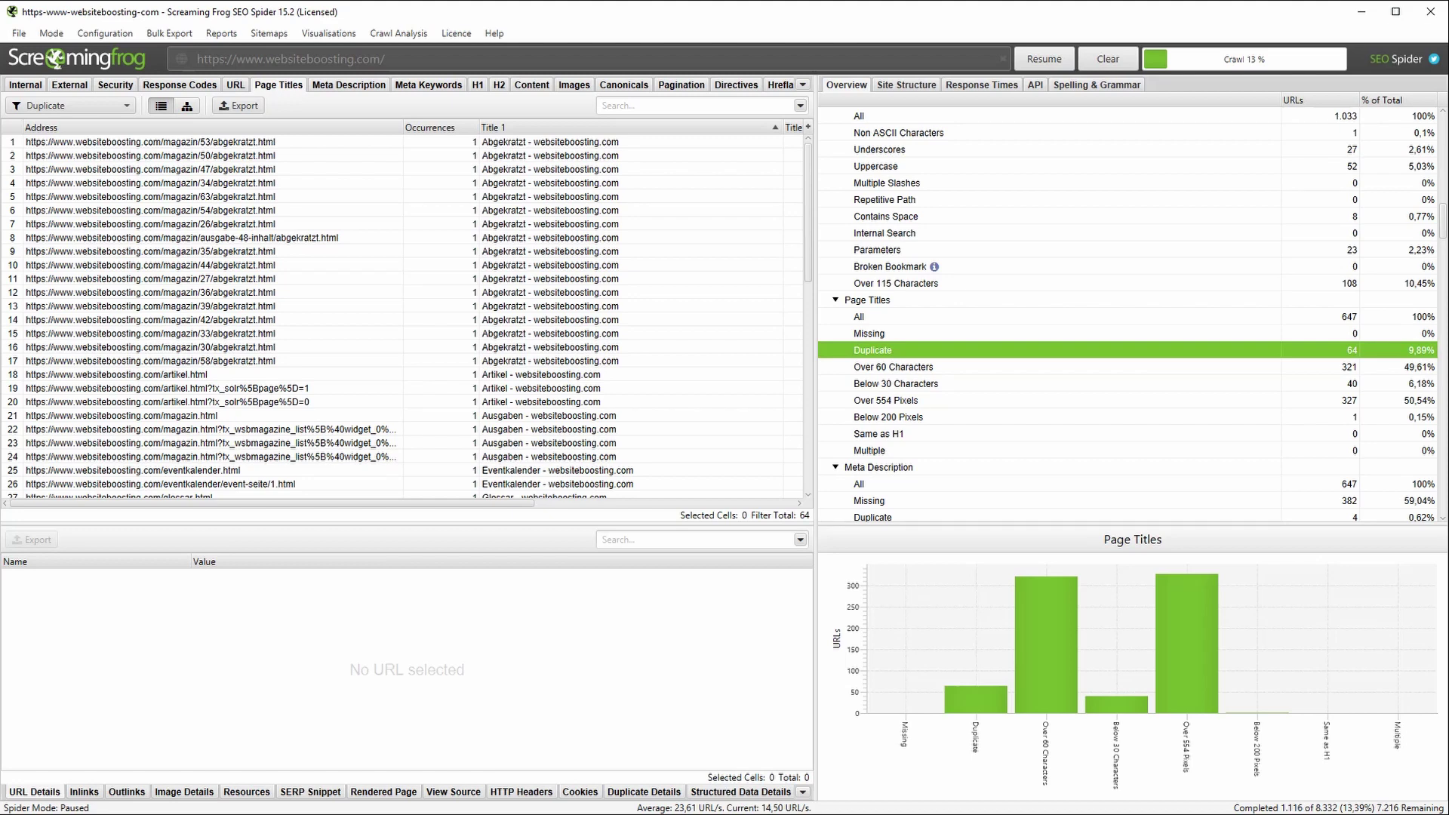
key(alt+Tab)
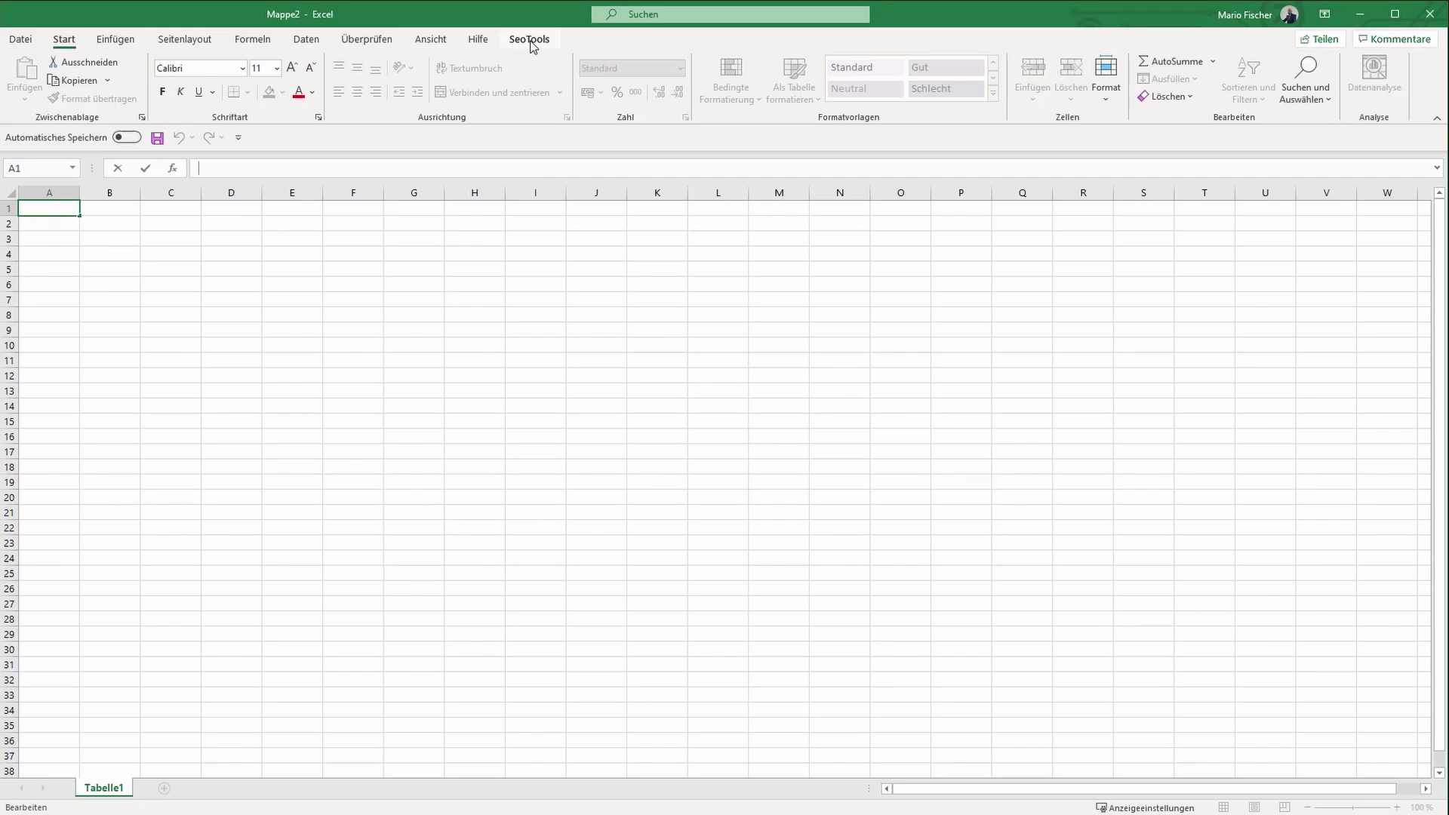
click(530, 40)
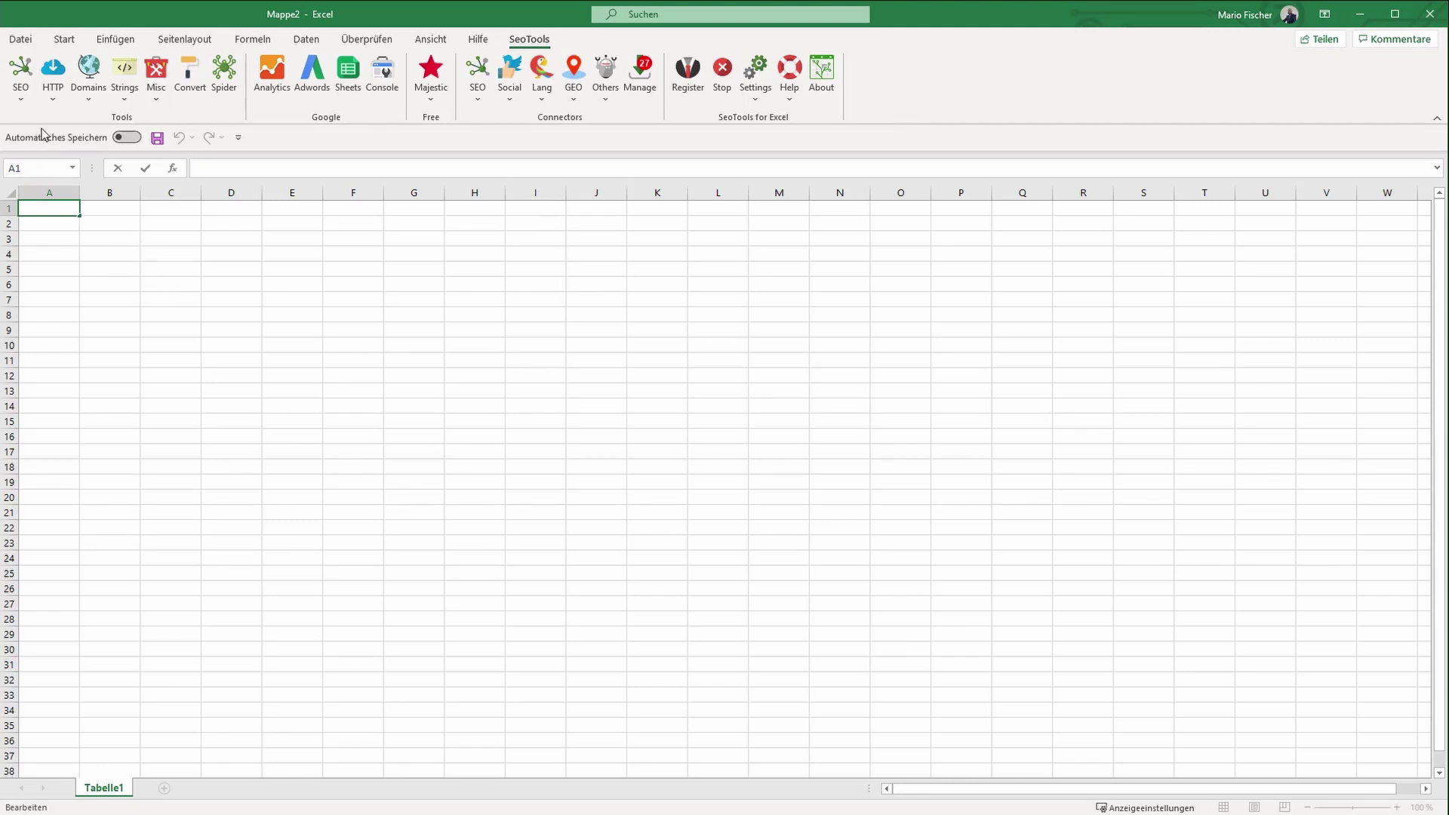
click(223, 89)
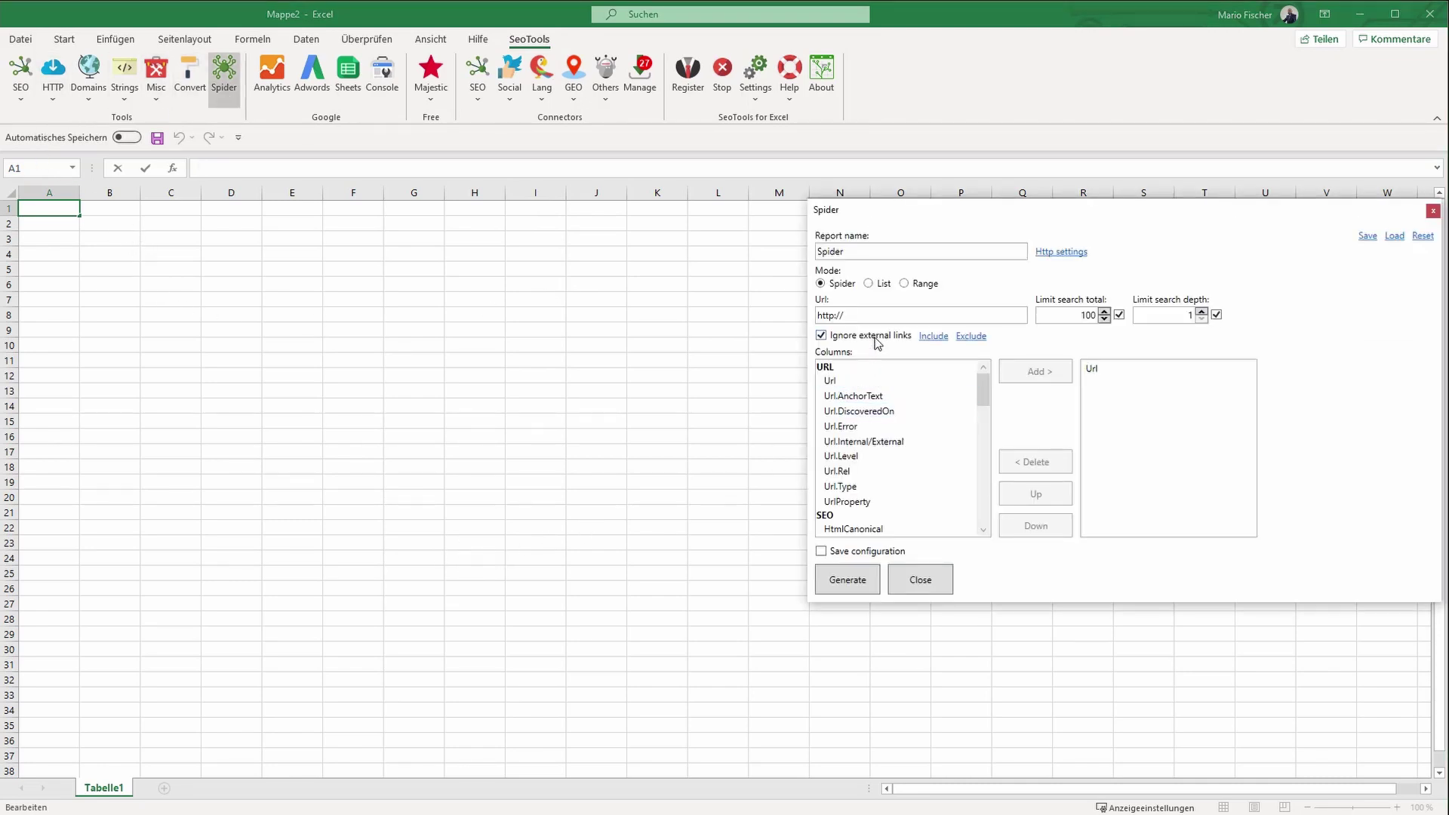
drag(876, 316, 809, 320)
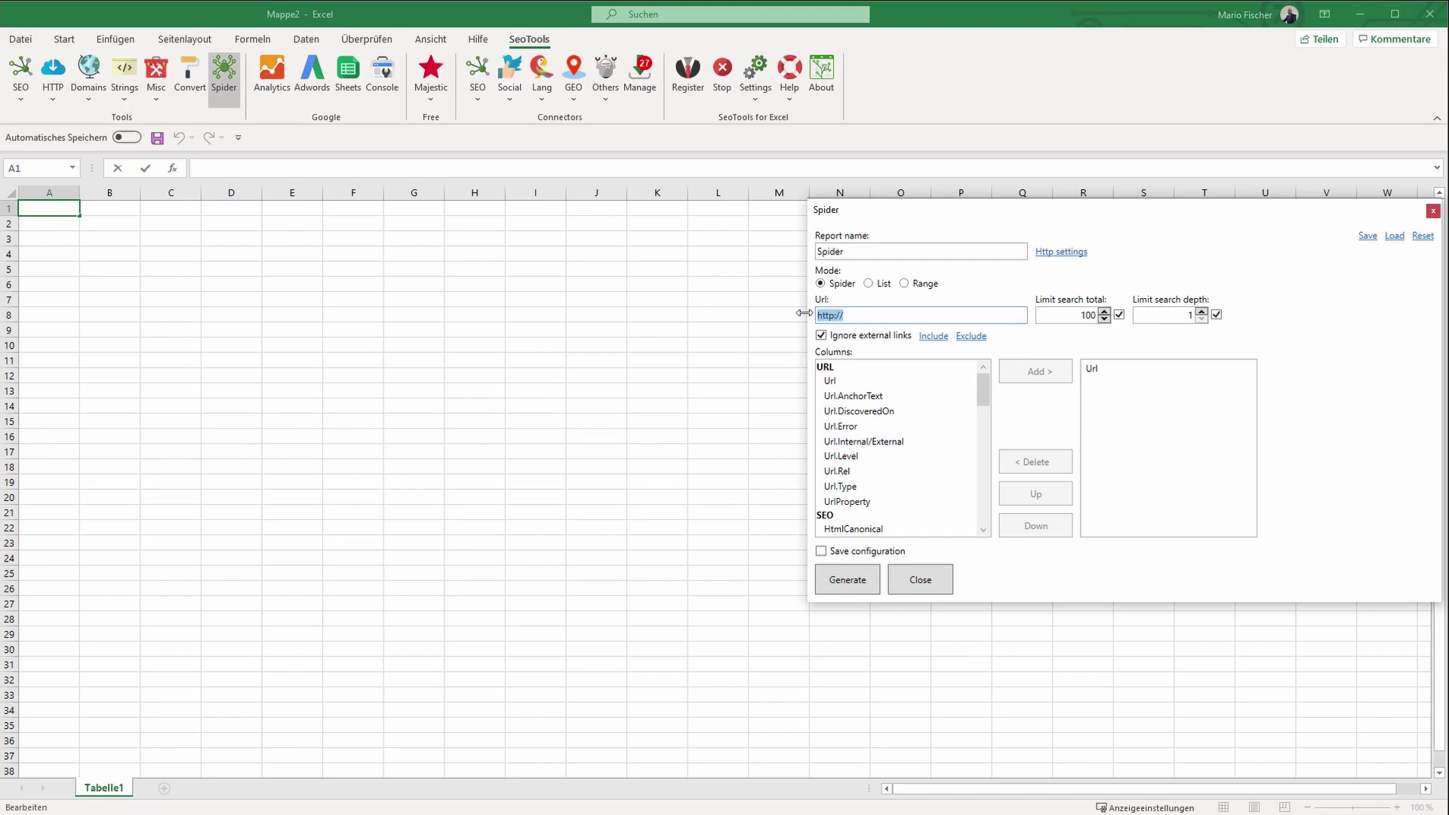
text(www.websiteboosting.com)
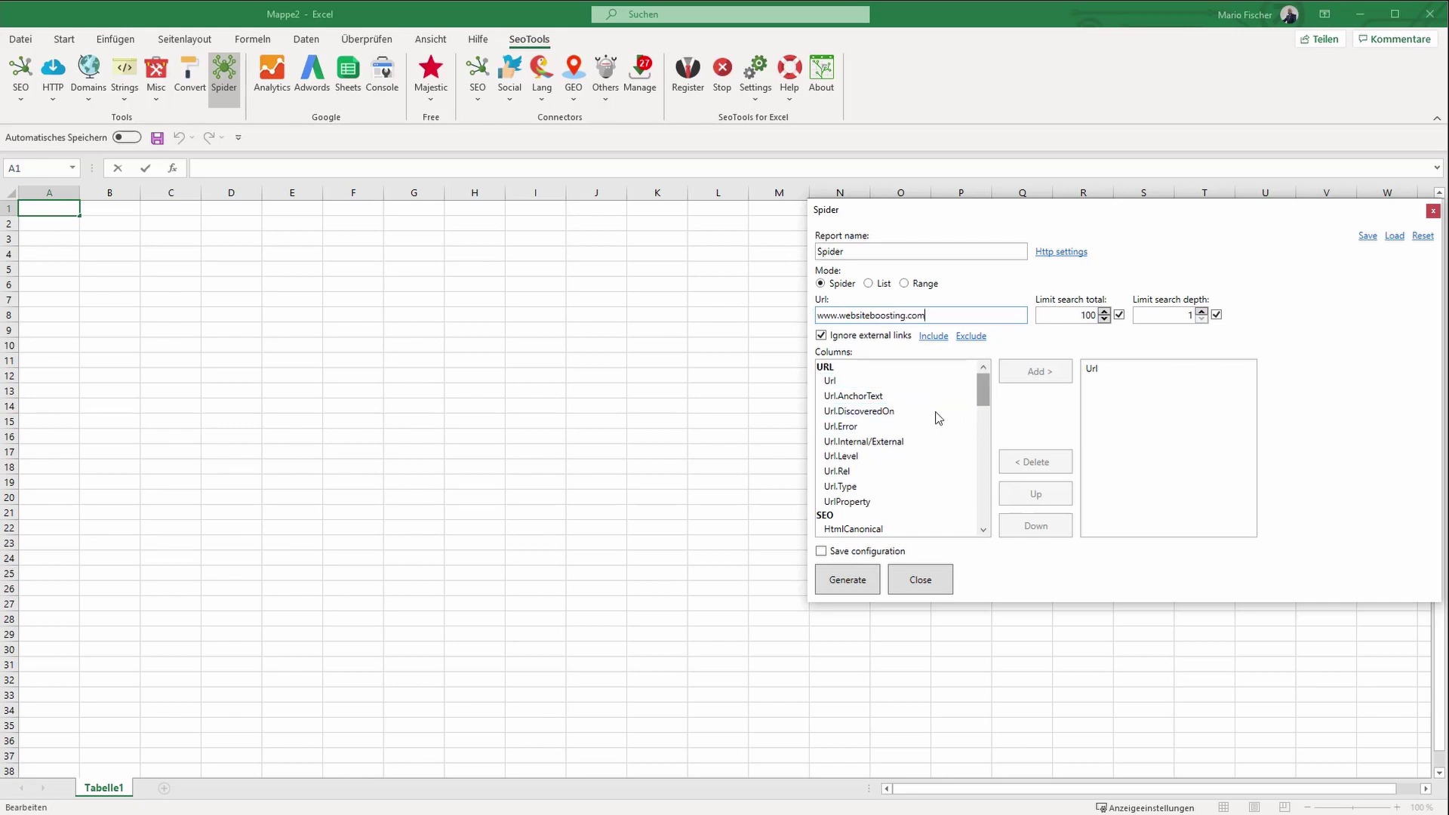
Step: Add the HtmlTitle column from the SEO group to the spider report
scroll(876, 489, down, 3)
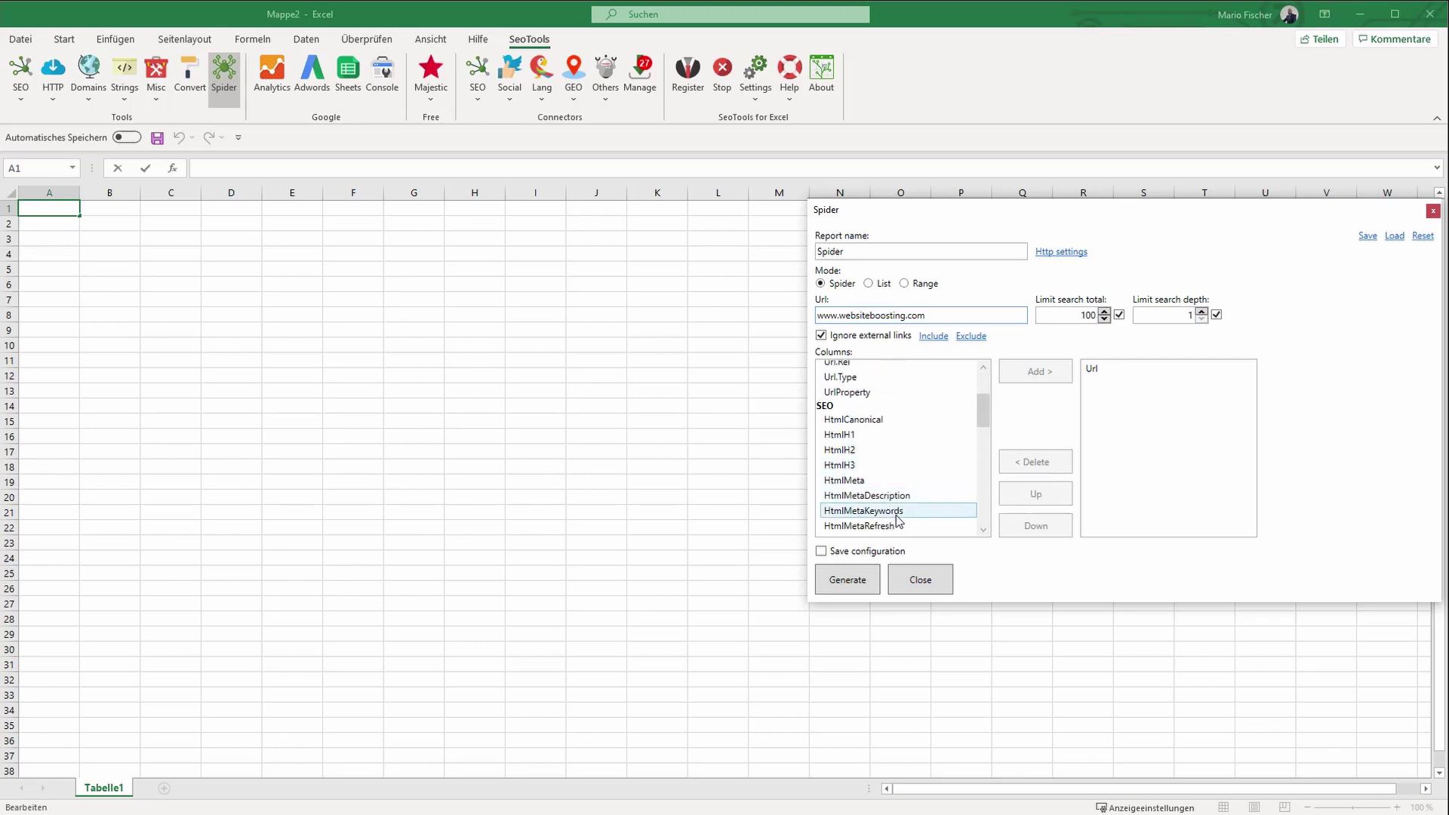
scroll(896, 518, down, 1)
click(896, 505)
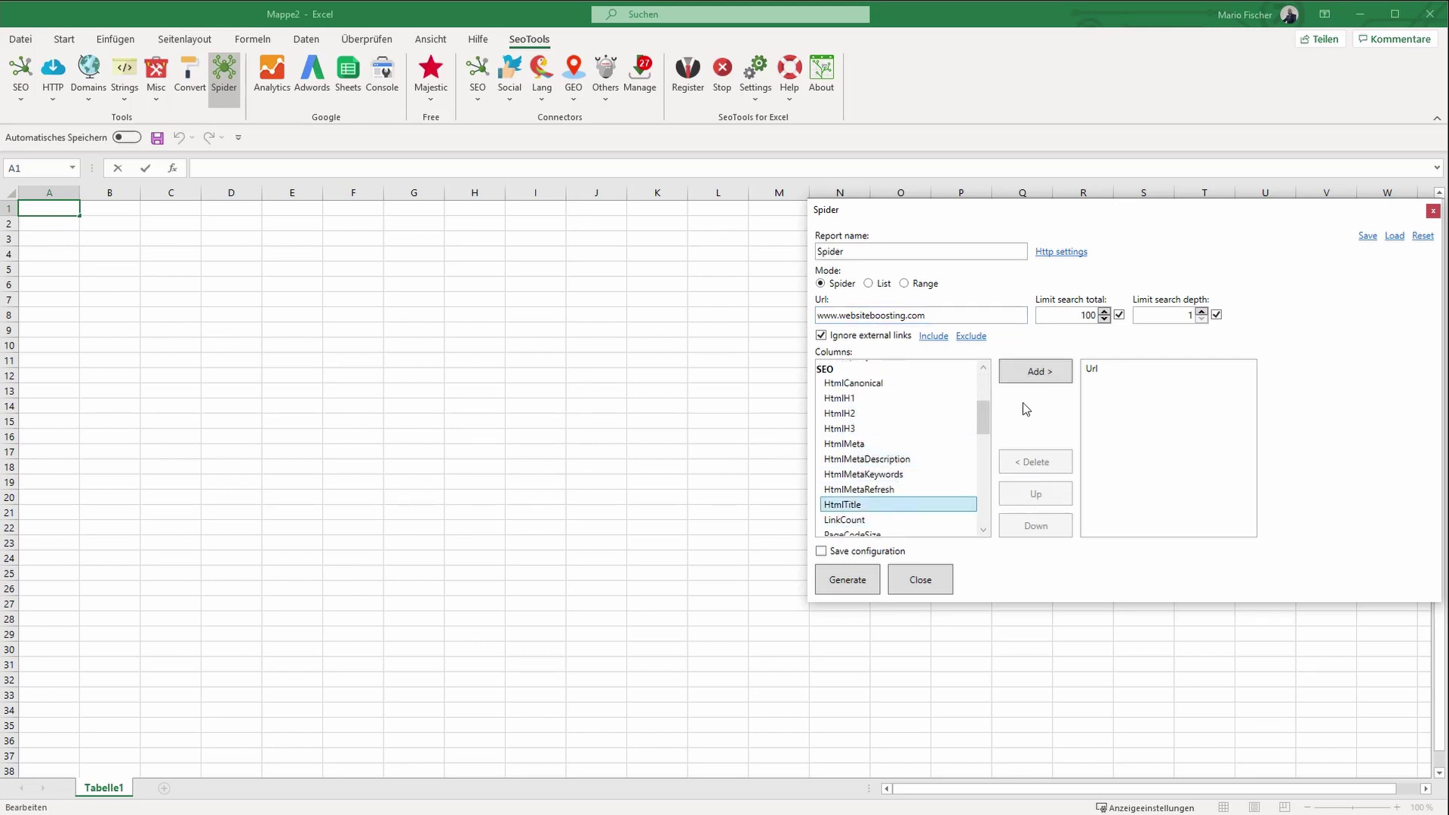
click(1027, 372)
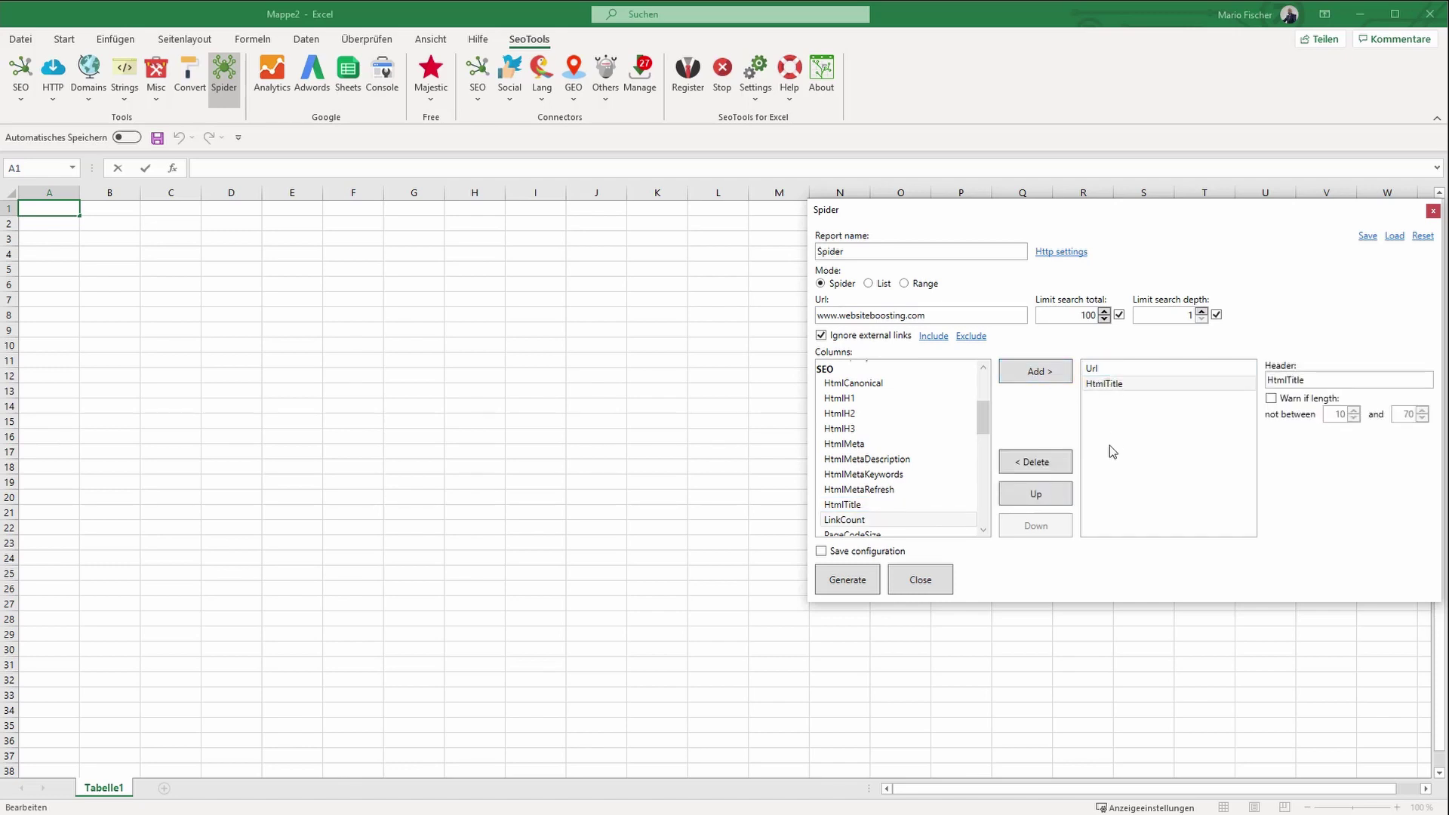
Step: Try to generate the spider report with the Url and HtmlTitle columns
double_click(1088, 316)
click(862, 594)
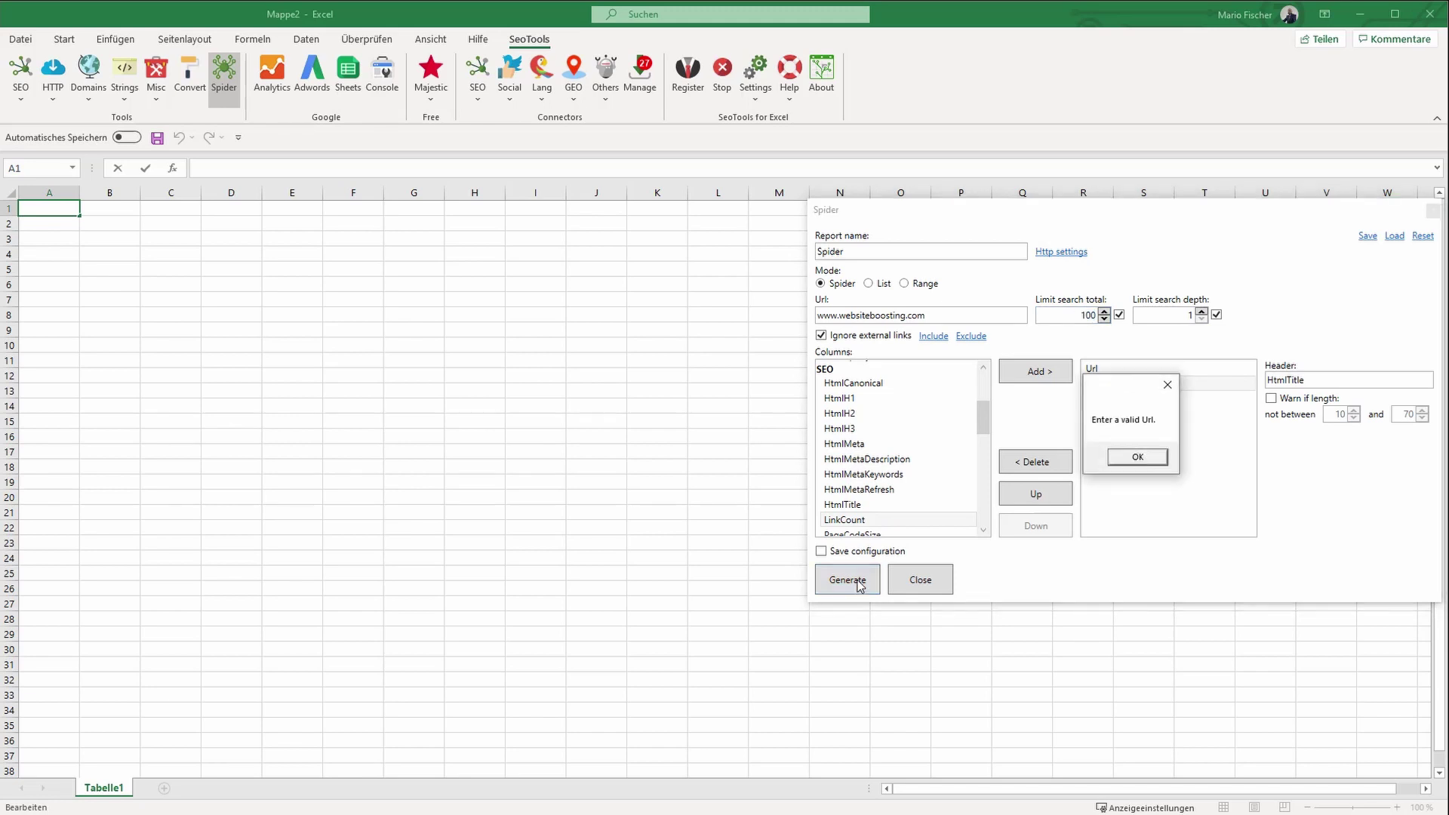
click(1132, 459)
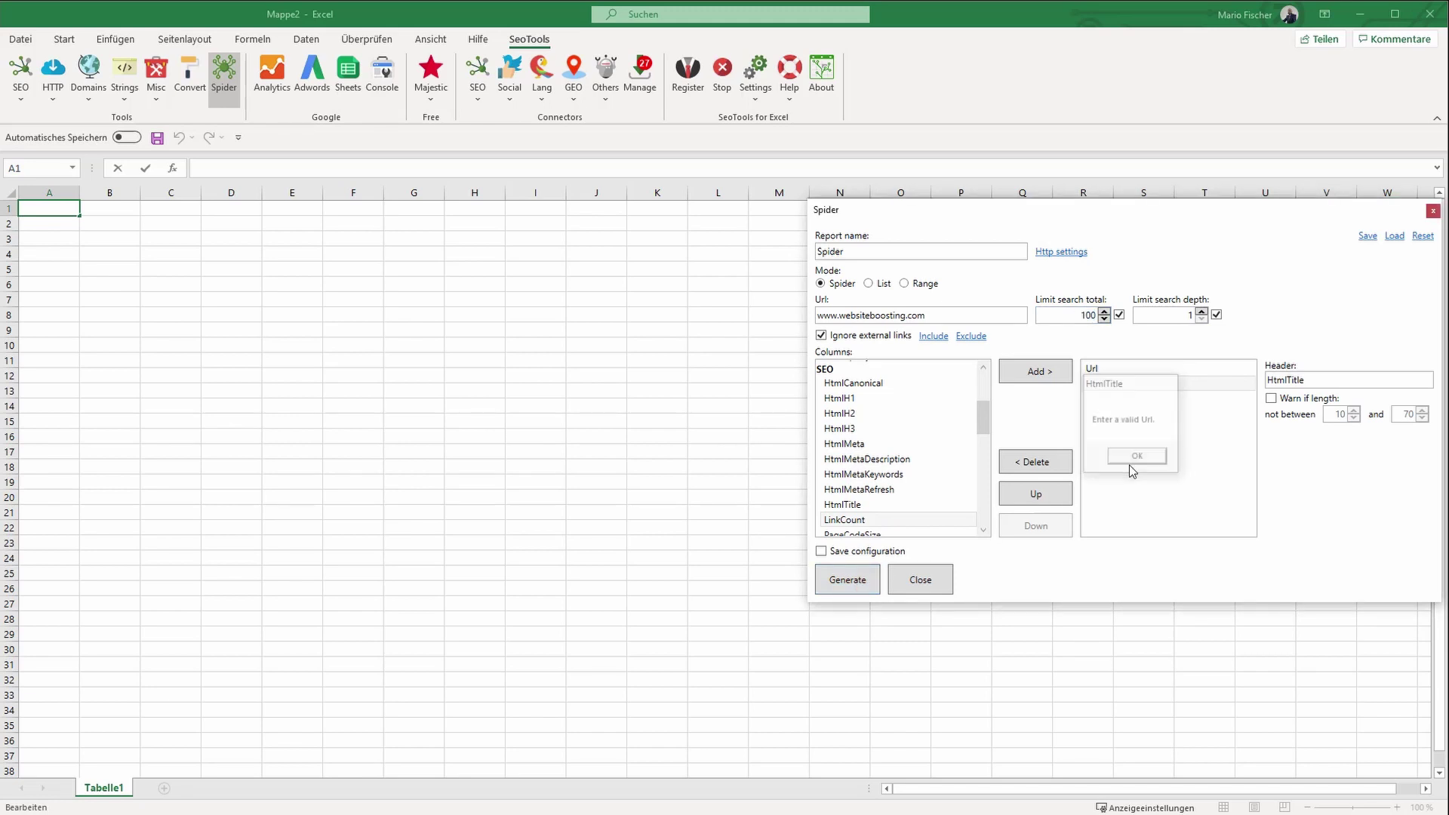
click(823, 315)
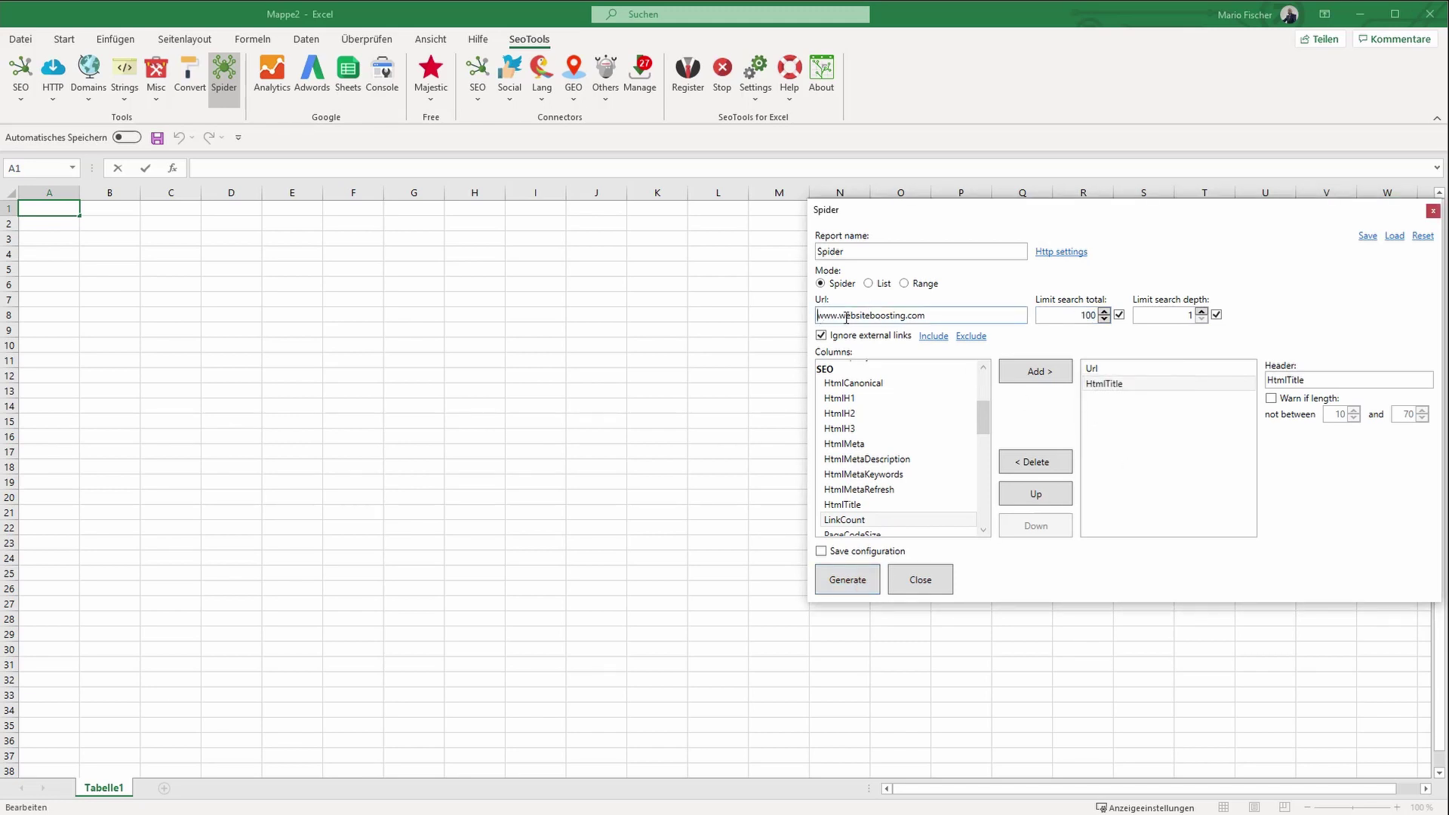
text(https://)
click(838, 591)
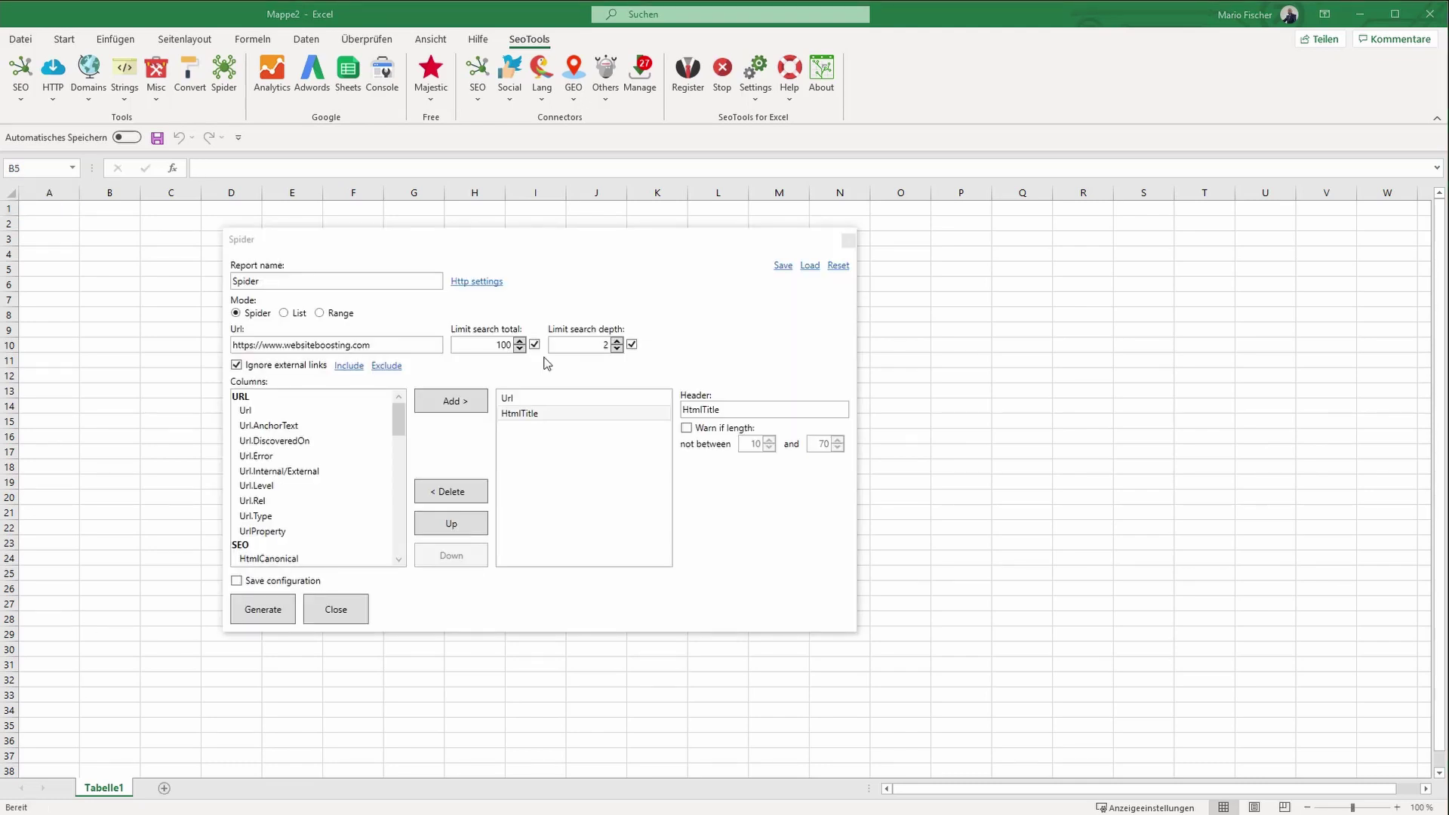
click(268, 610)
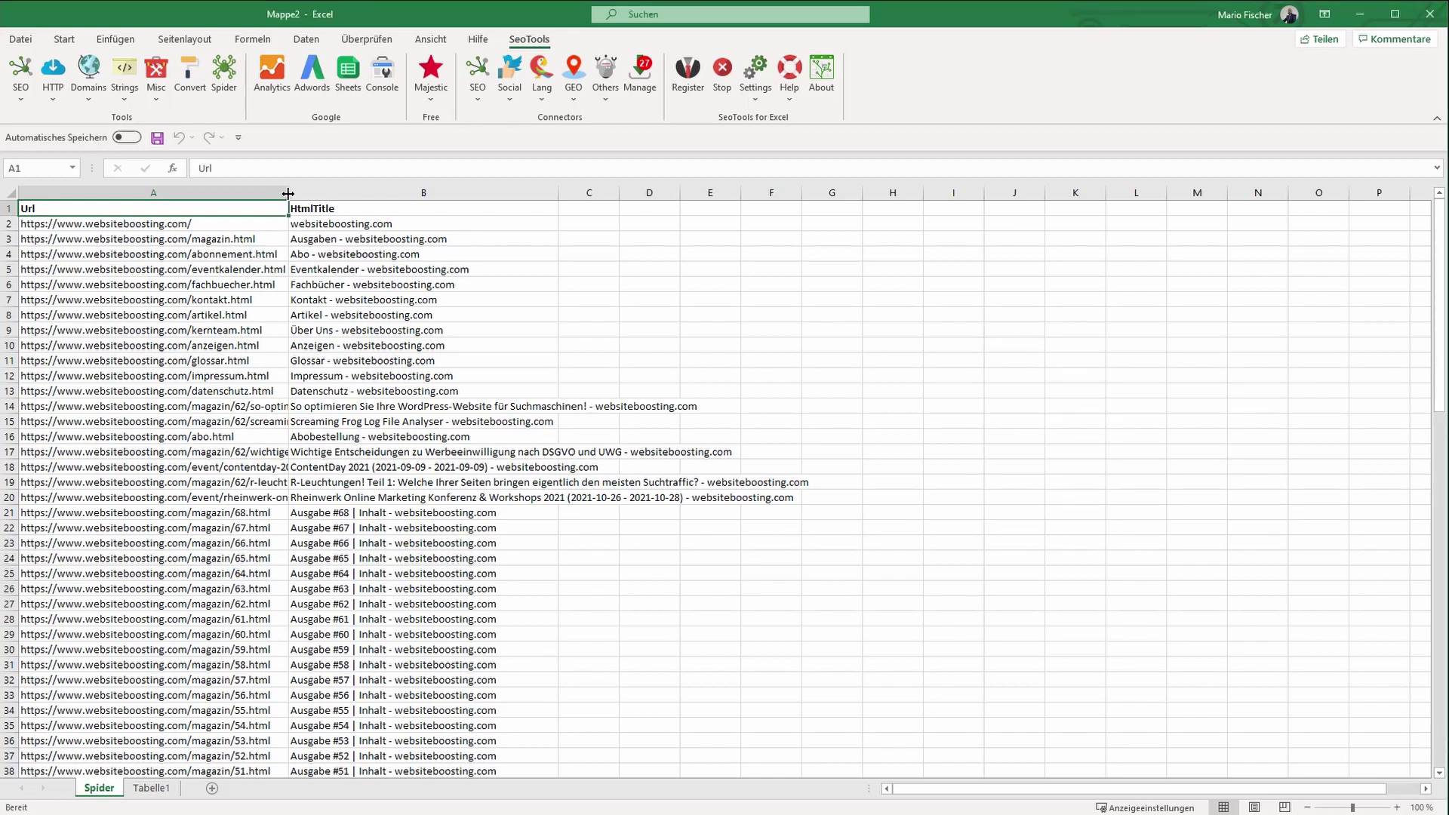
Step: Widen the Url and HtmlTitle columns of the spider report and look through the listed pages
drag(288, 193, 397, 196)
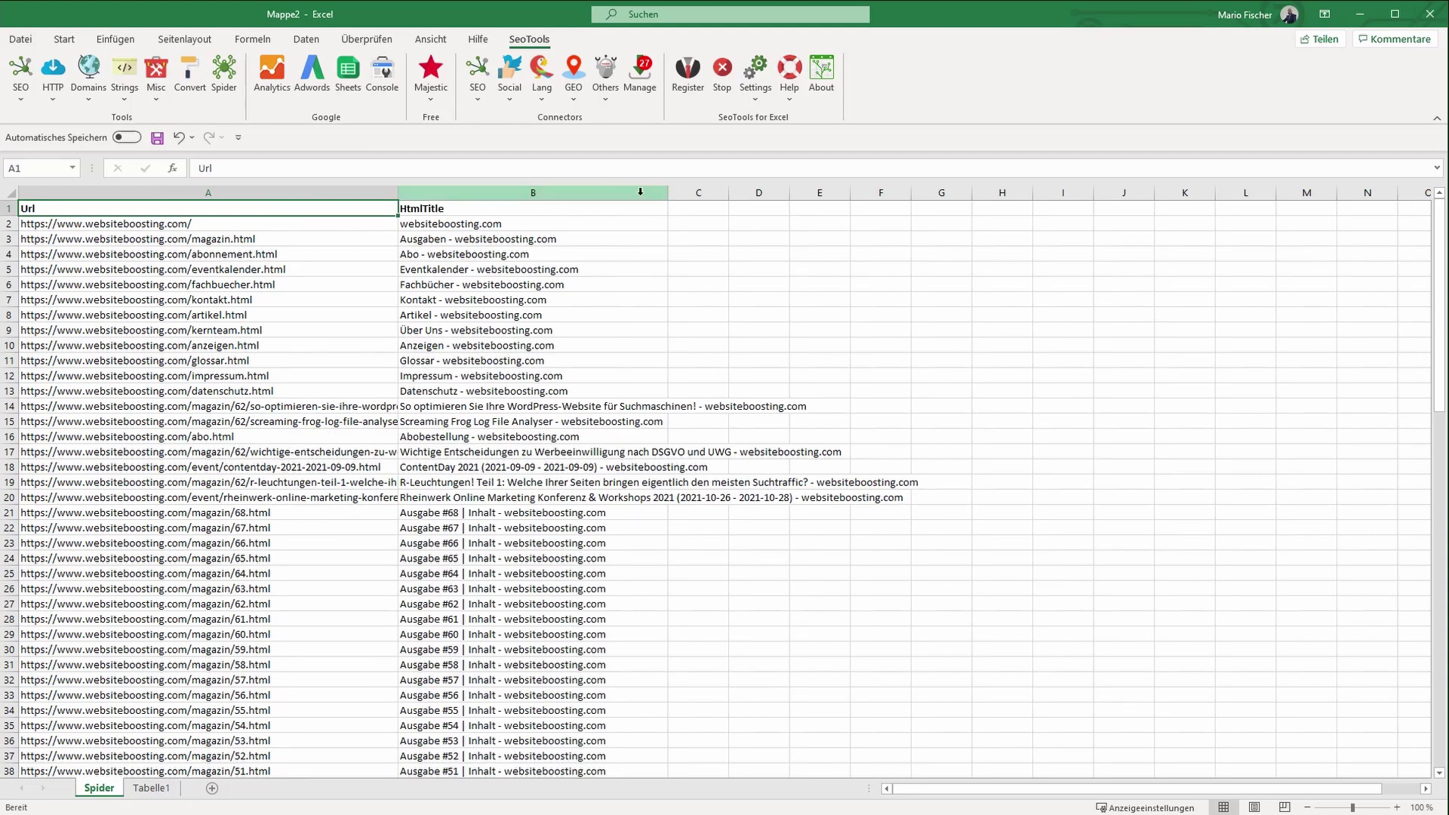
drag(668, 193, 911, 210)
scroll(487, 592, down, 6)
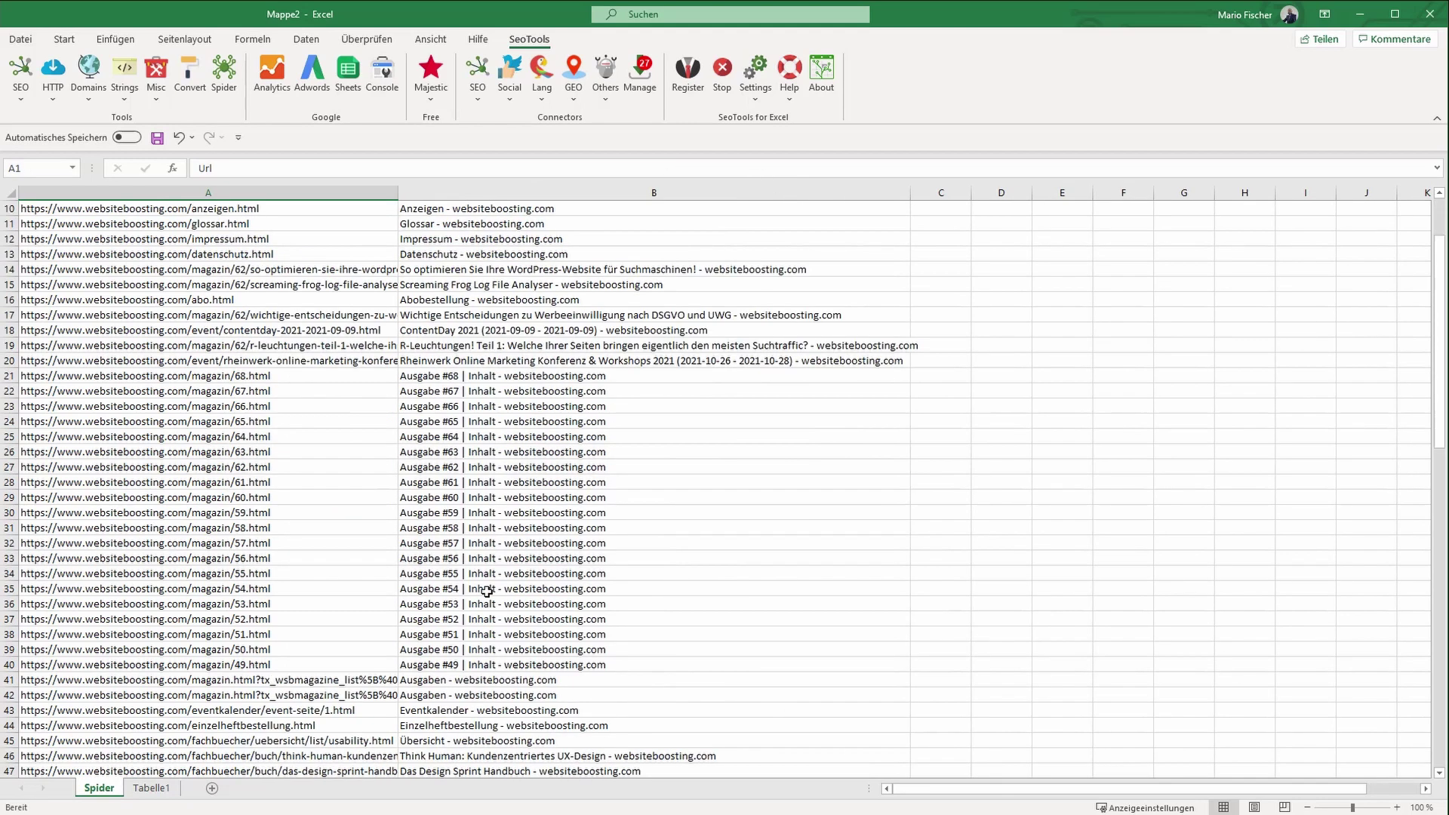
scroll(487, 592, down, 5)
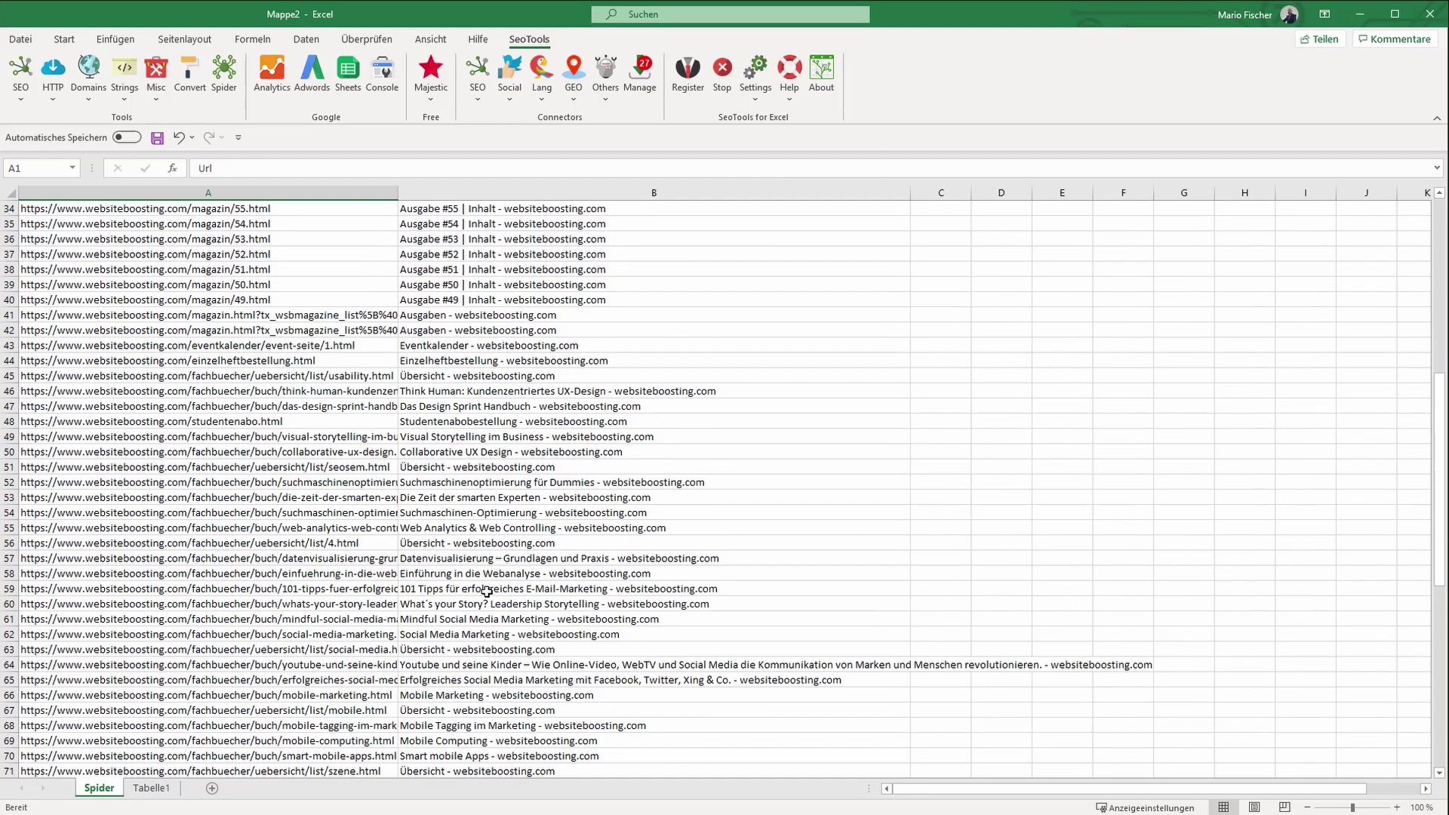
scroll(487, 592, up, 11)
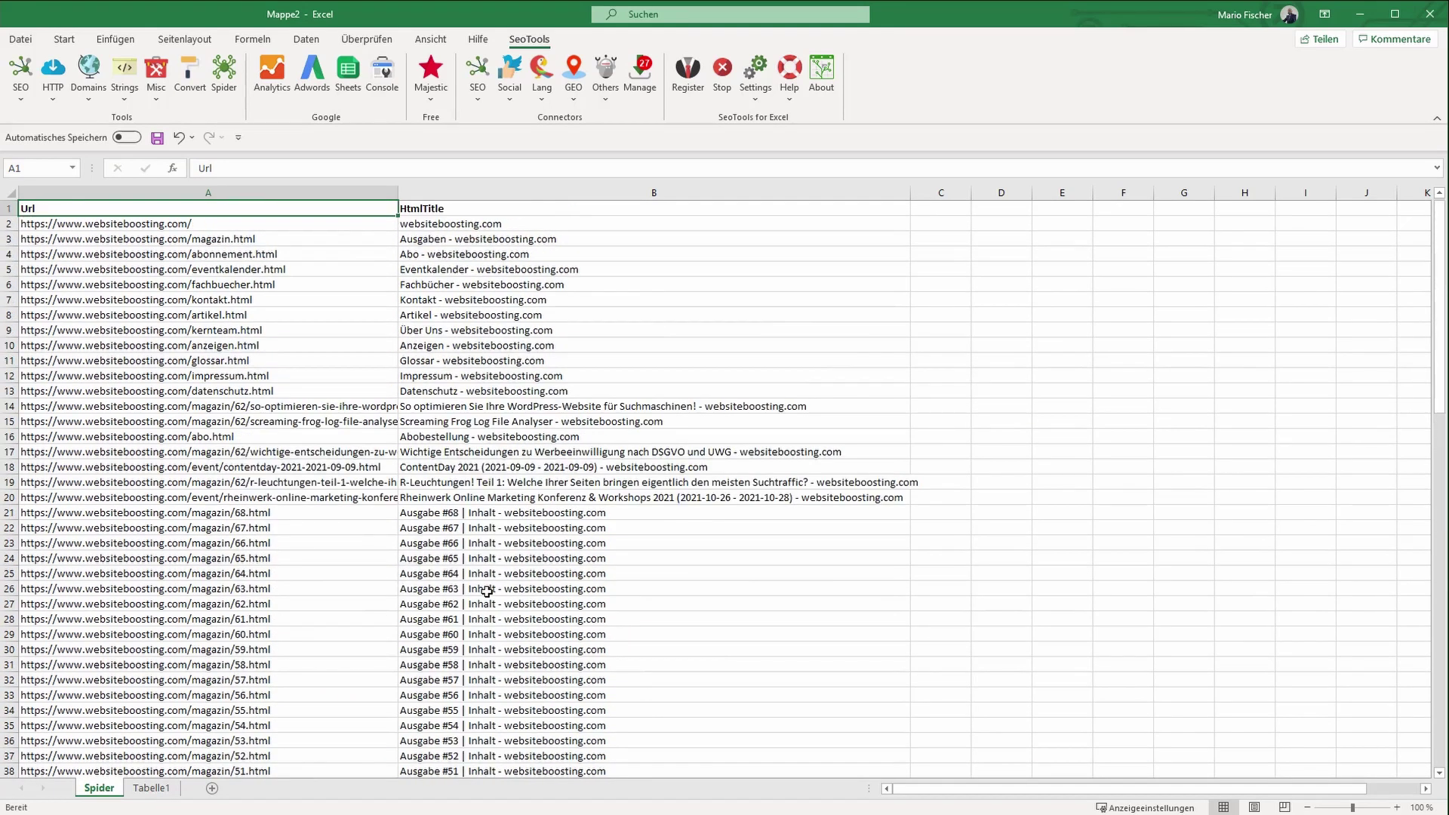